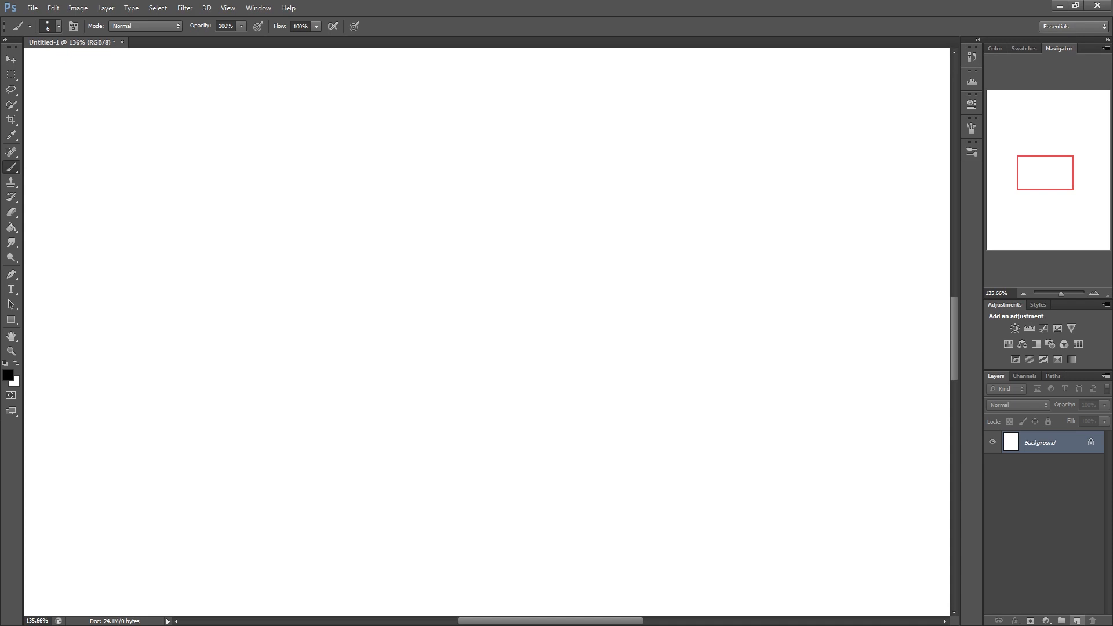
Add a new empty layer above the background and keep black as the foreground color for the 6 px hard round brush
left_click(1076, 621)
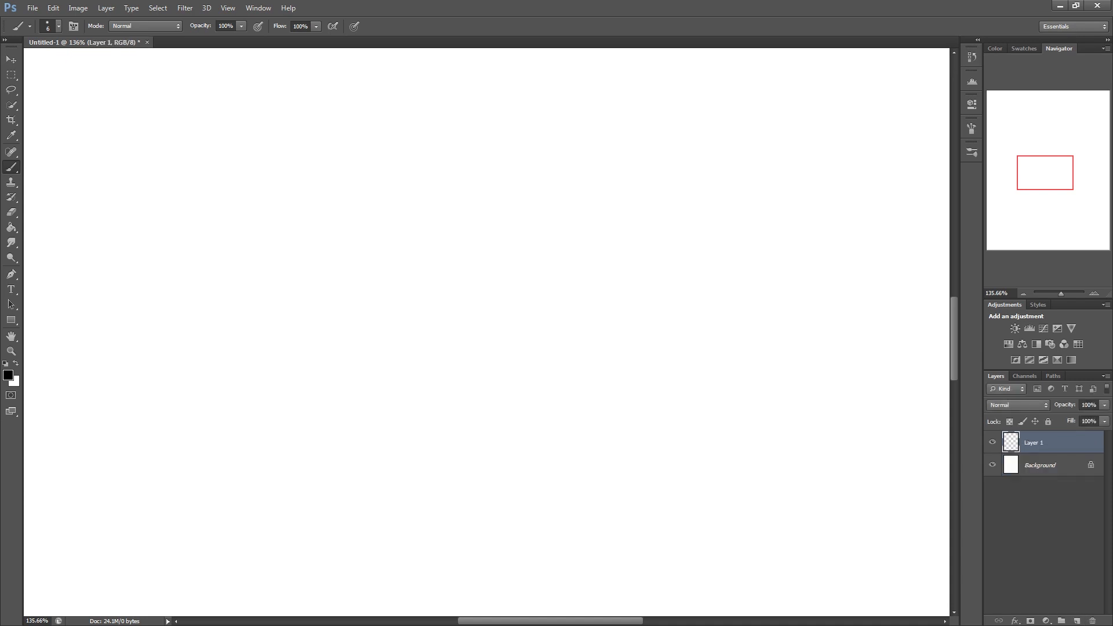
right_click(603, 315)
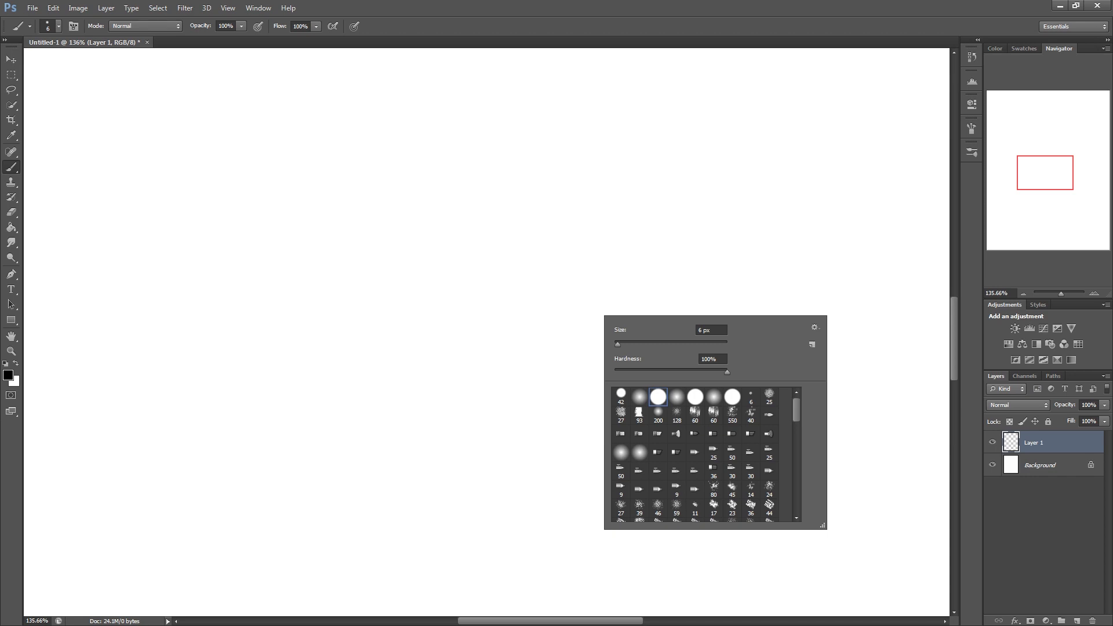
left_click(8, 375)
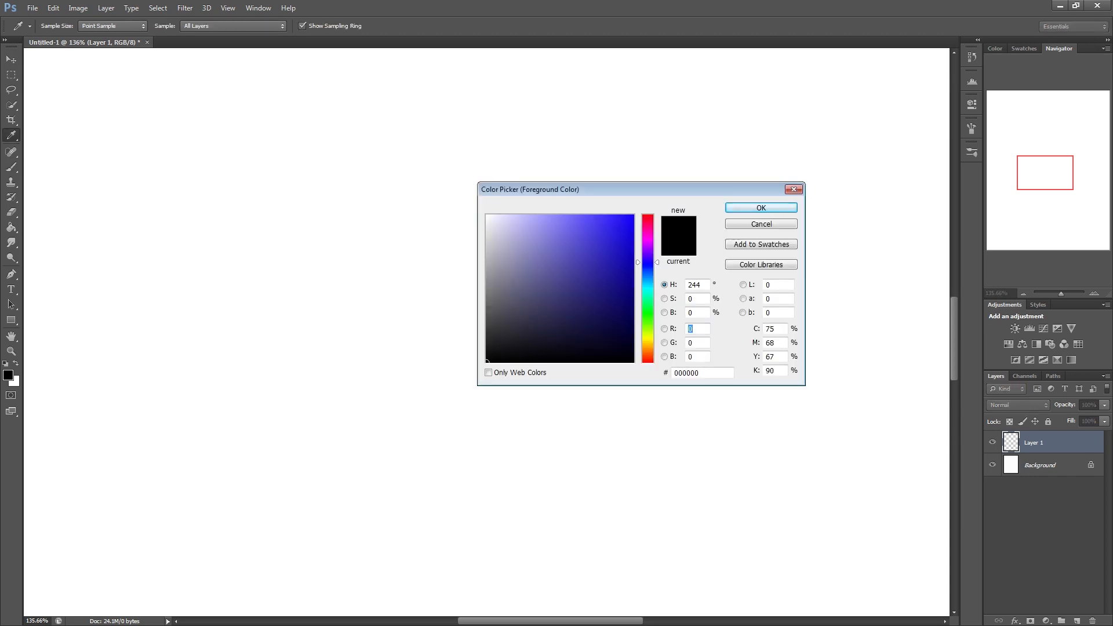
key("Return")
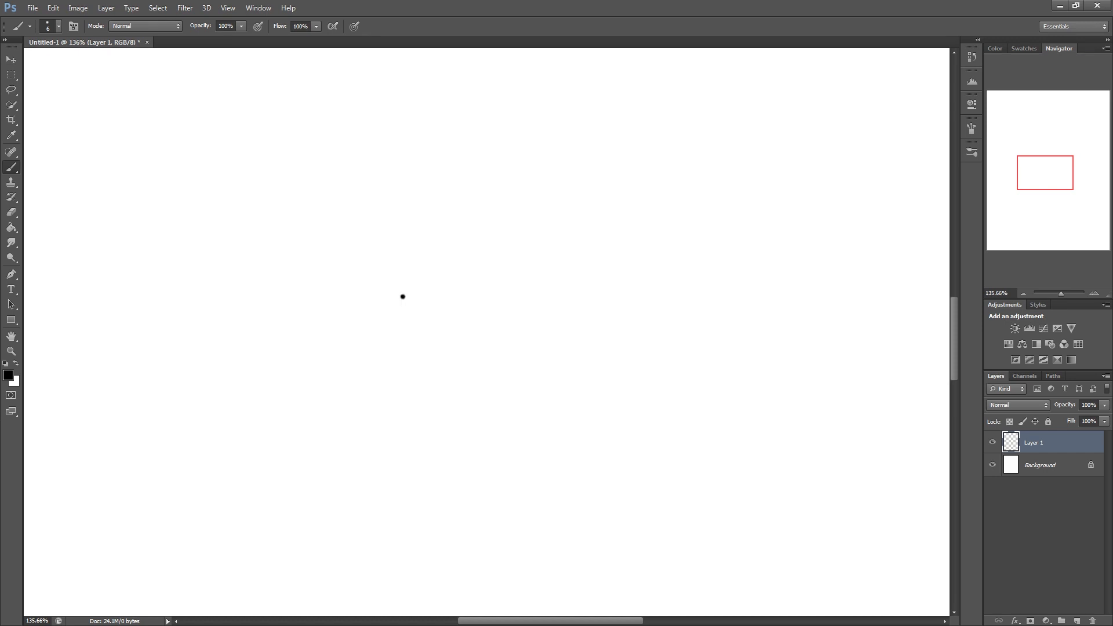
Try sketching two interlocking zipper teeth freehand with the brush, and clear the sketches from the layer
left_click_drag(403, 296, 468, 288)
mouse_move(402, 276)
left_mouse_down()
mouse_move(468, 264)
mouse_move(424, 253)
mouse_move(470, 240)
left_mouse_up()
mouse_move(422, 262)
left_mouse_down()
mouse_move(423, 285)
mouse_move(452, 287)
mouse_move(469, 277)
mouse_move(463, 265)
mouse_move(440, 255)
mouse_move(422, 264)
mouse_move(469, 251)
mouse_move(507, 267)
mouse_move(492, 236)
mouse_move(464, 248)
mouse_move(452, 236)
mouse_move(466, 219)
mouse_move(422, 217)
mouse_move(432, 240)
left_mouse_up()
key("ctrl+a")
key("Delete")
mouse_move(386, 270)
left_mouse_down()
mouse_move(384, 298)
mouse_move(418, 301)
mouse_move(435, 287)
mouse_move(388, 273)
mouse_move(434, 265)
mouse_move(470, 277)
mouse_move(475, 251)
mouse_move(431, 264)
left_mouse_up()
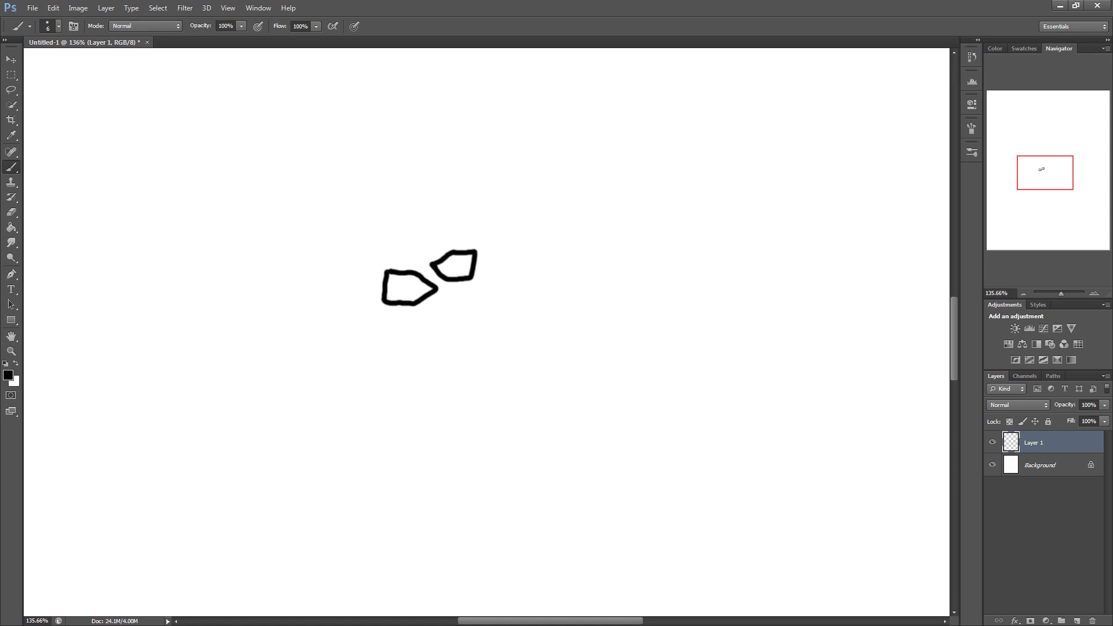
key("Delete")
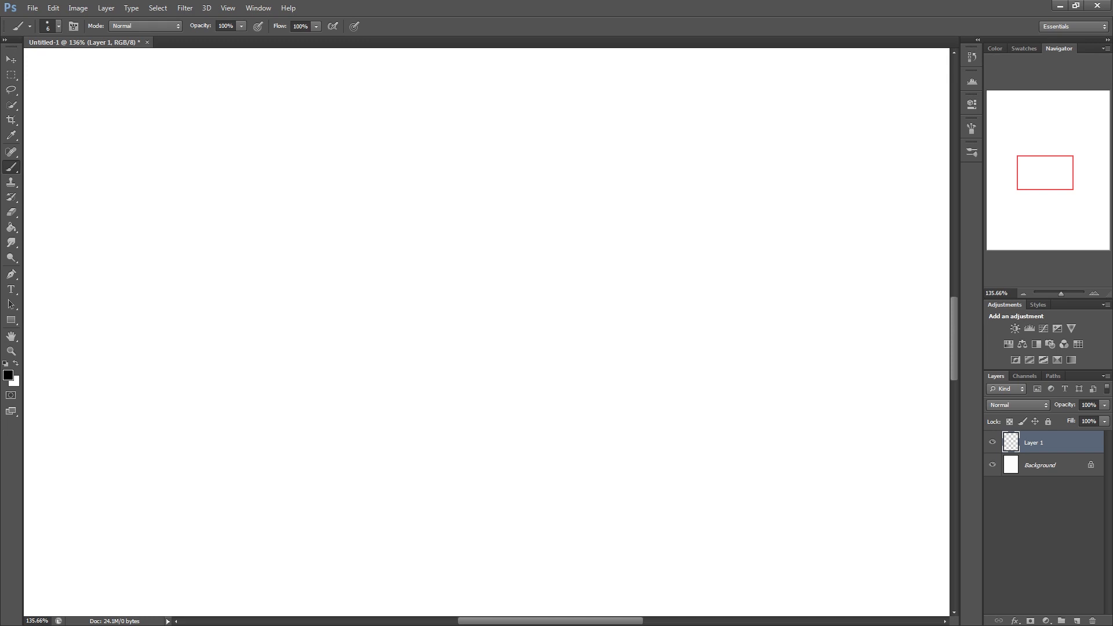
Select a small horizontal rectangle on the layer with the Rectangular Marquee and fill it with black
left_click(11, 74)
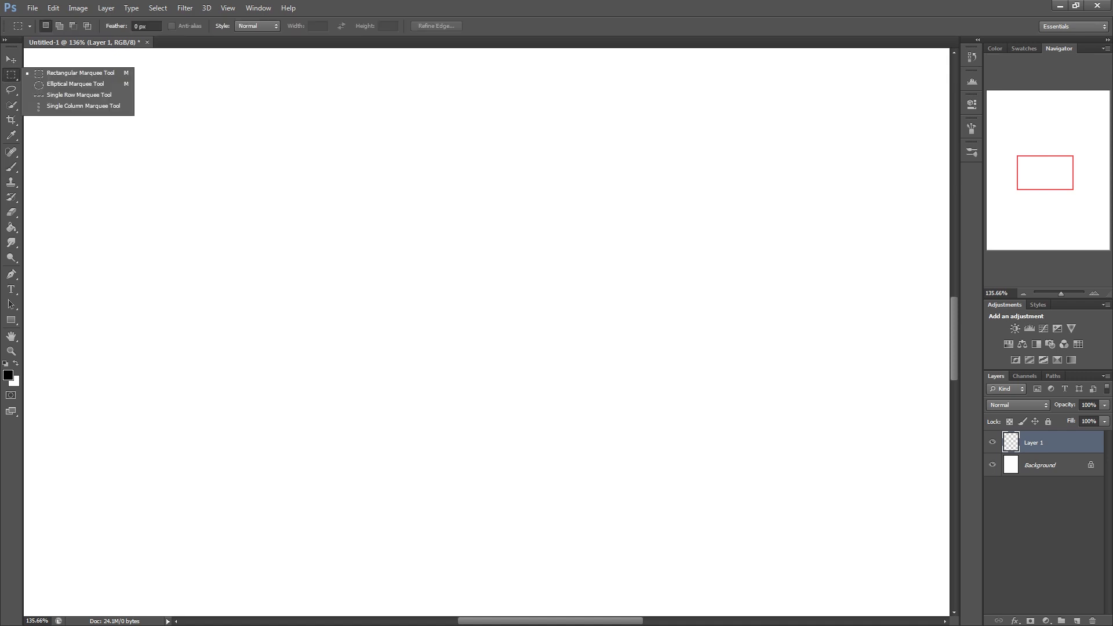
key("Escape")
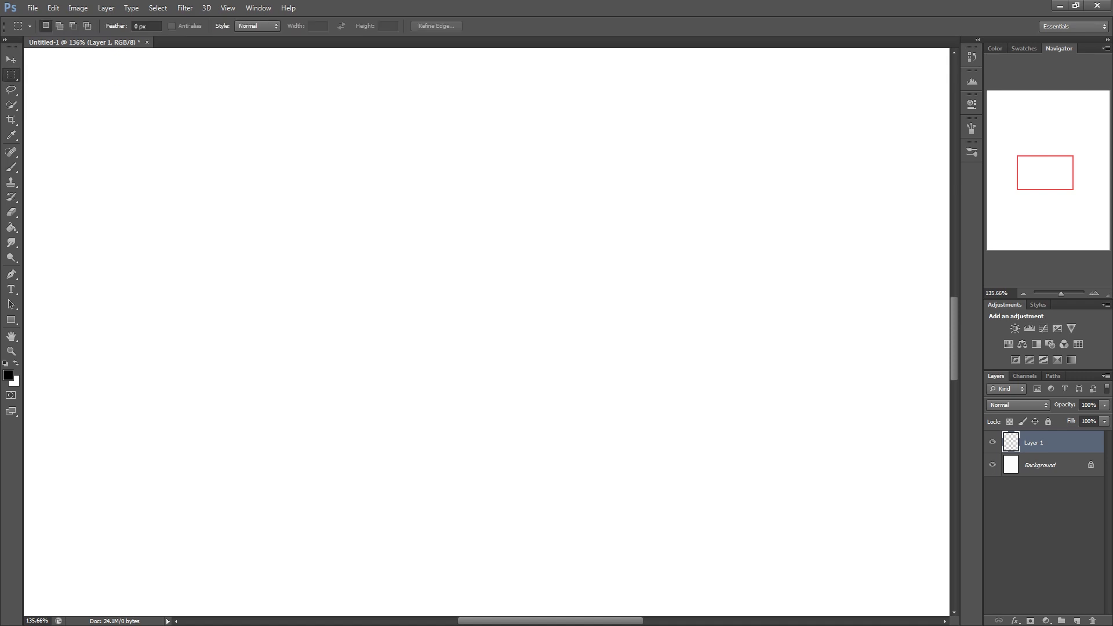
left_click_drag(267, 369, 272, 372)
key("alt+BackSpace")
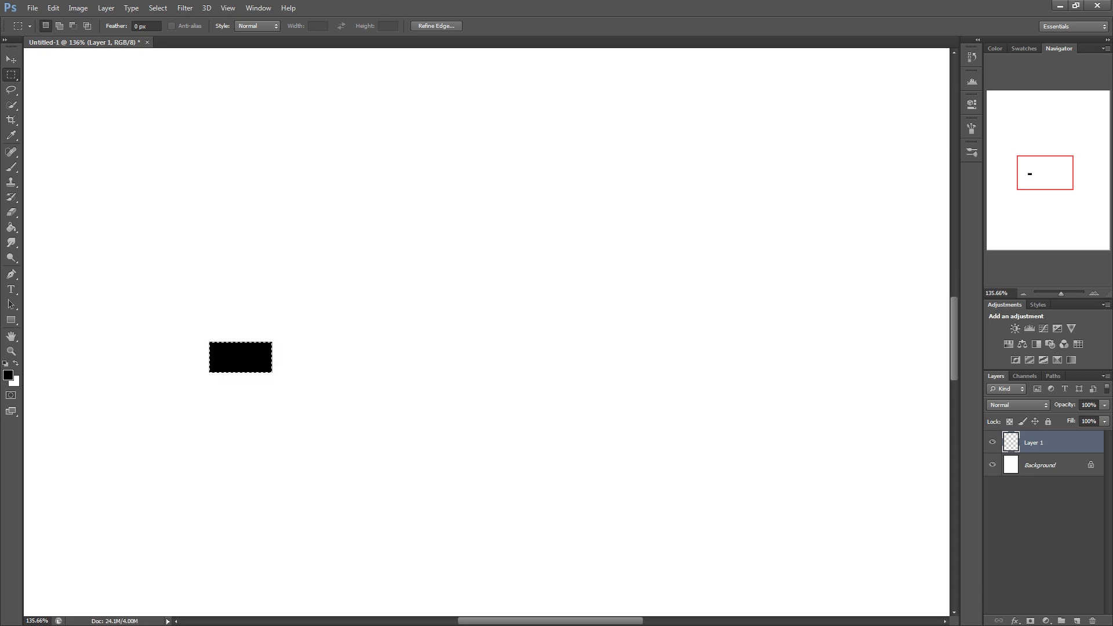
key("ctrl+d")
key("ctrl+z")
Paint a pointed tip on the right end of the black rectangle and round its corners to form a zipper tooth
key("b")
mouse_move(247, 314)
left_mouse_down()
mouse_move(247, 342)
mouse_move(299, 342)
left_mouse_up()
mouse_move(246, 315)
left_mouse_down()
mouse_move(299, 315)
mouse_move(251, 332)
mouse_move(299, 317)
mouse_move(313, 329)
mouse_move(300, 343)
mouse_move(265, 337)
mouse_move(296, 337)
left_mouse_up()
key("ctrl+z")
mouse_move(296, 320)
left_mouse_down()
mouse_move(253, 320)
mouse_move(296, 323)
left_mouse_up()
left_click_drag(296, 328, 253, 329)
mouse_move(251, 333)
left_mouse_down()
mouse_move(296, 333)
mouse_move(253, 325)
left_mouse_up()
scroll(307, 336, "down", 1)
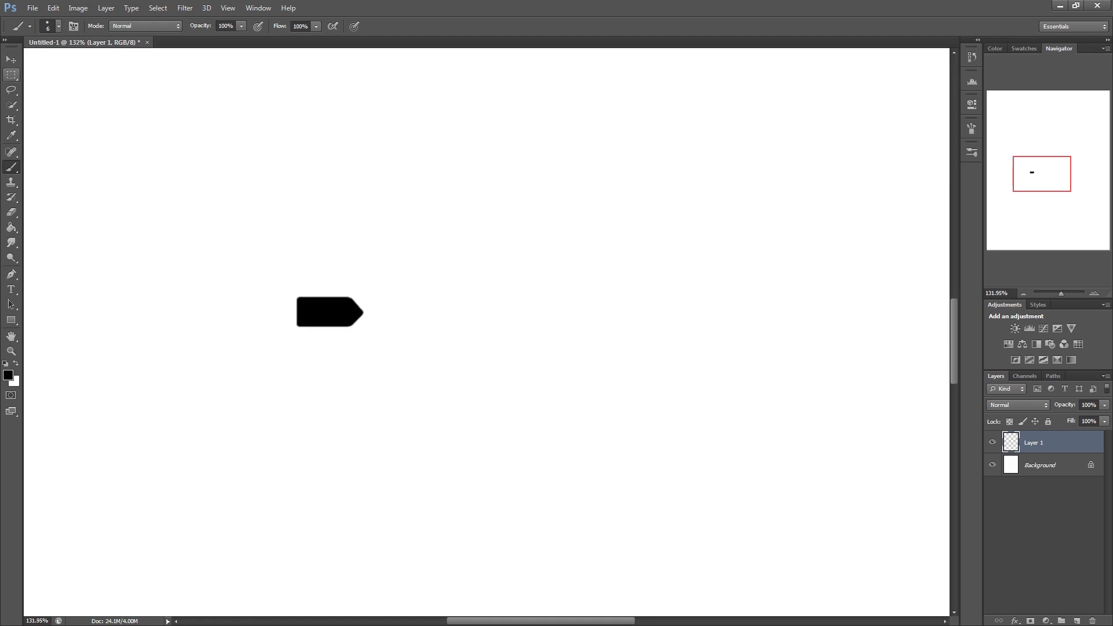
Select the zipper tooth with the Rectangular Marquee and copy it to a new layer
left_click(11, 75)
right_click(12, 74)
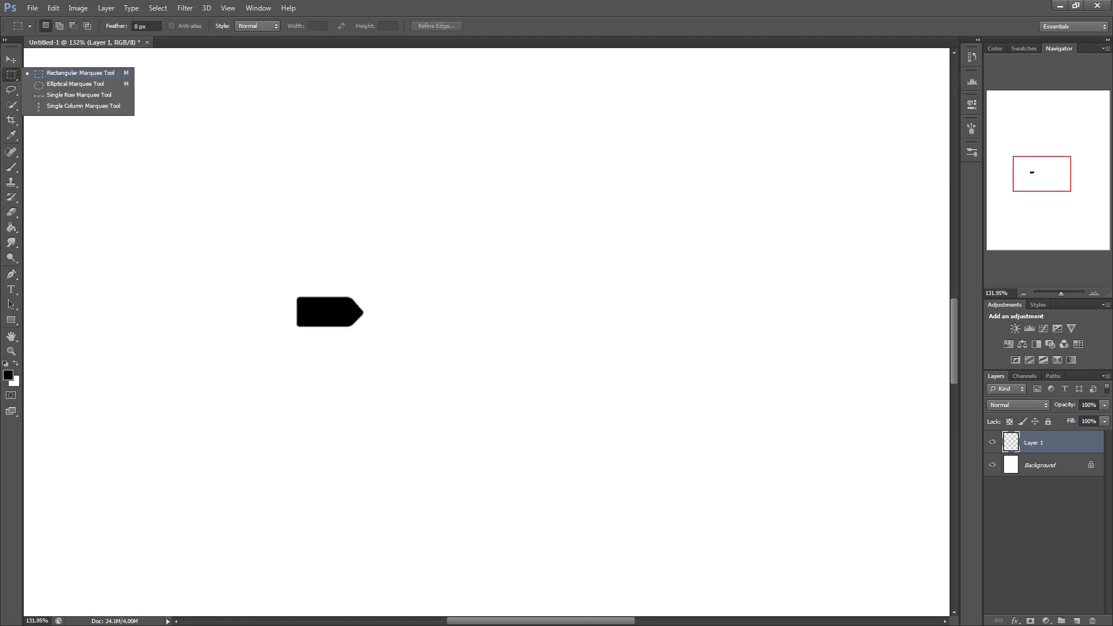
left_click(80, 73)
left_click_drag(290, 294, 339, 320)
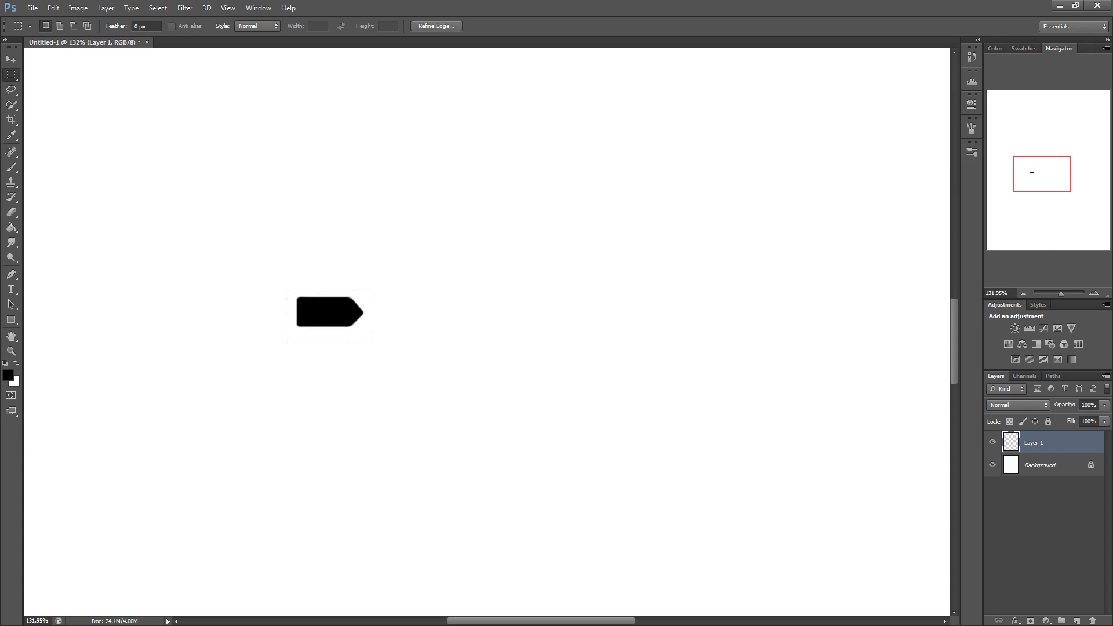
key("ctrl+j")
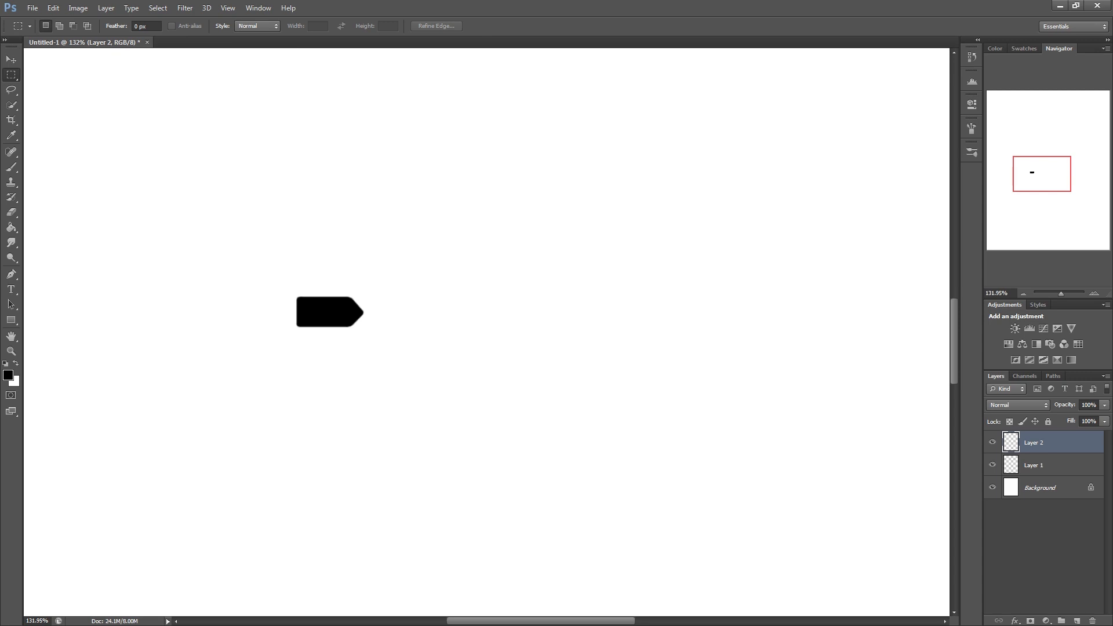
Flip the copied tooth horizontally and place it to the upper right of the original so their pointed ends interlock with a narrow gap
key("ctrl+t")
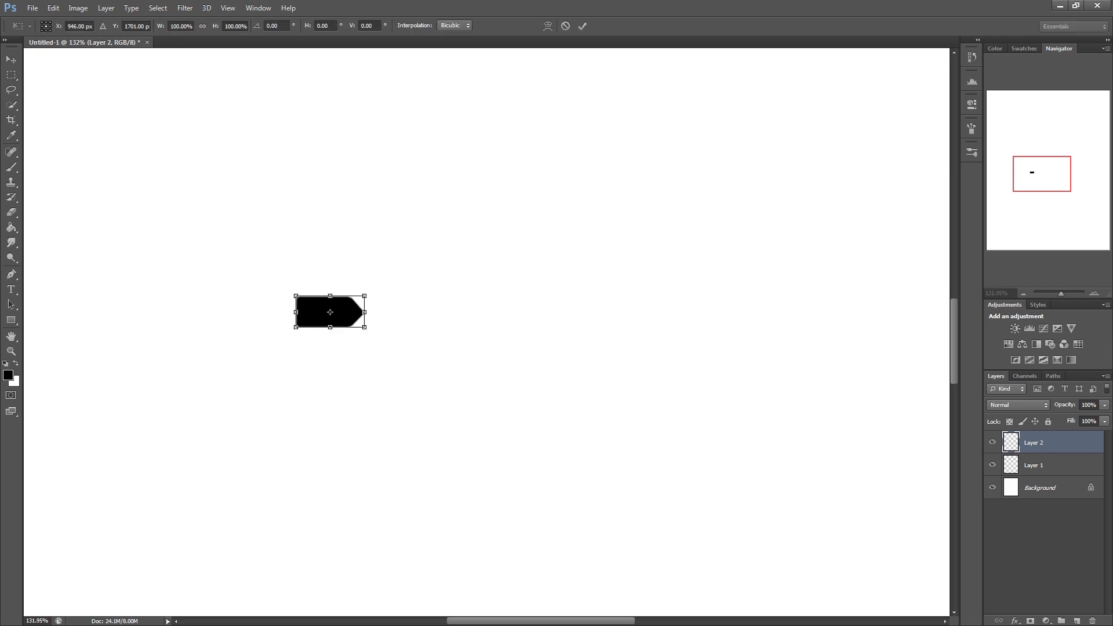
right_click(348, 316)
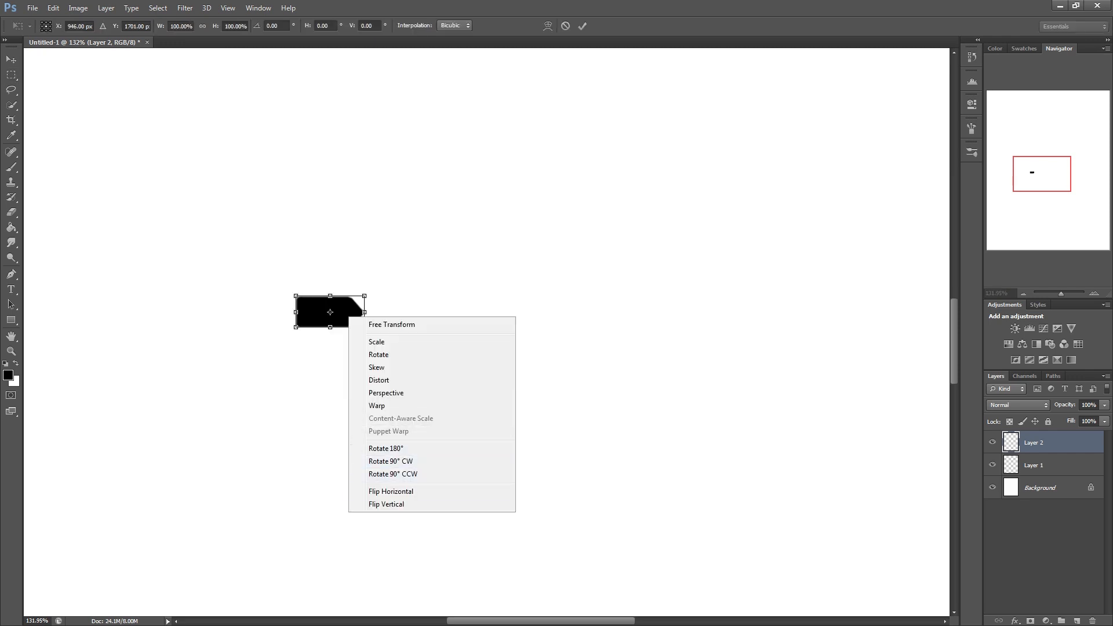
left_click(390, 491)
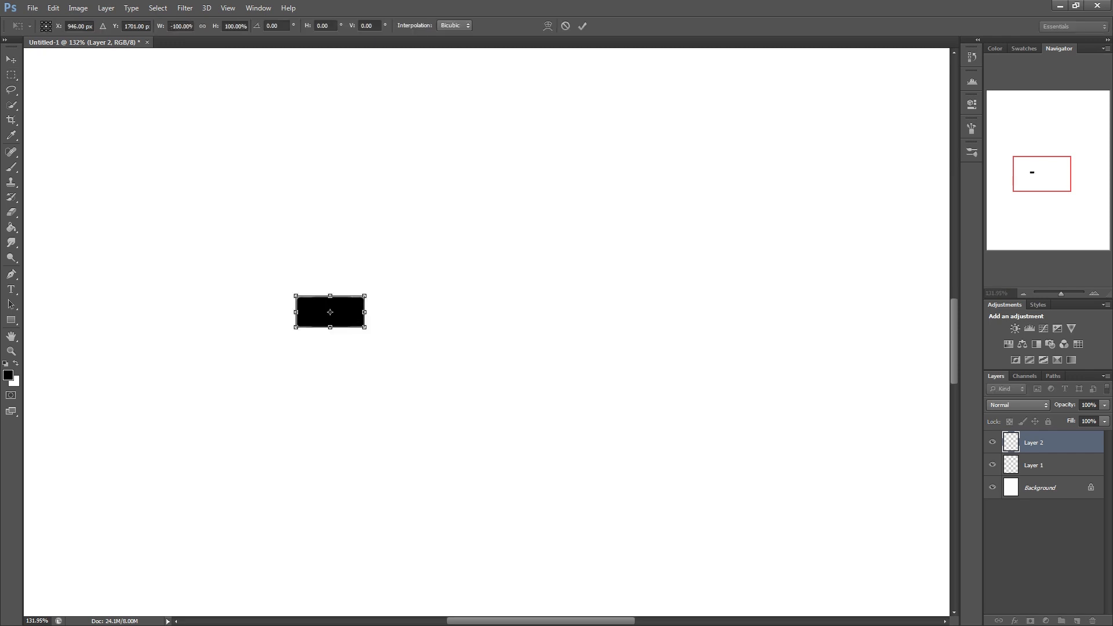
left_click_drag(330, 312, 402, 294)
scroll(380, 296, "up", 6)
scroll(534, 265, "down", 4)
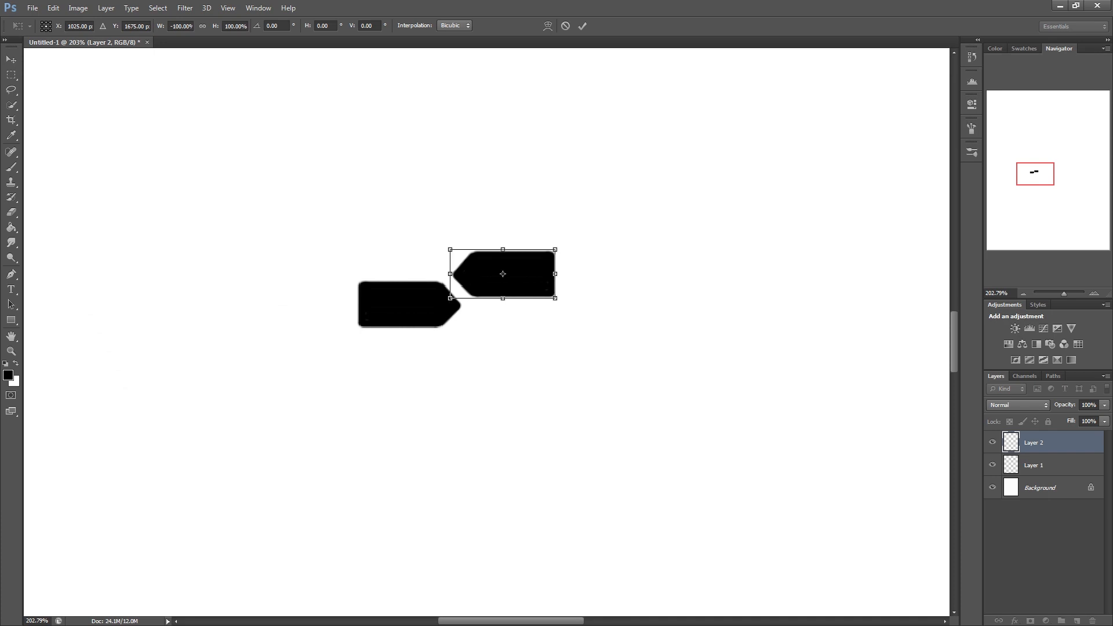
key("Return")
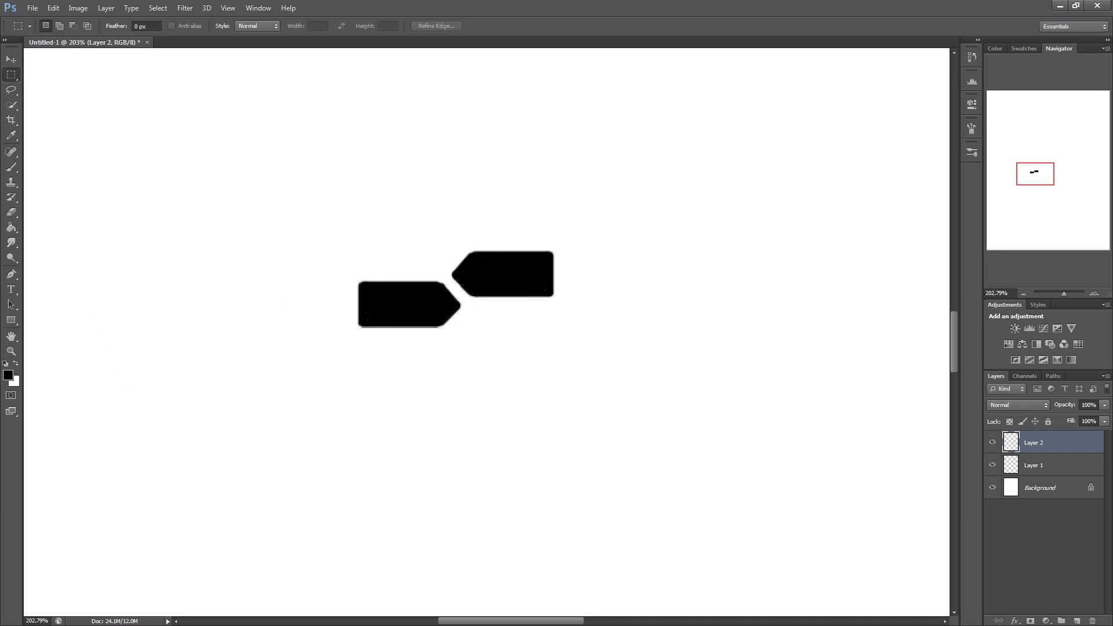
Toggle the two tooth layers' visibility to check them, and merge them into a single visible layer
scroll(485, 246, "up", 3)
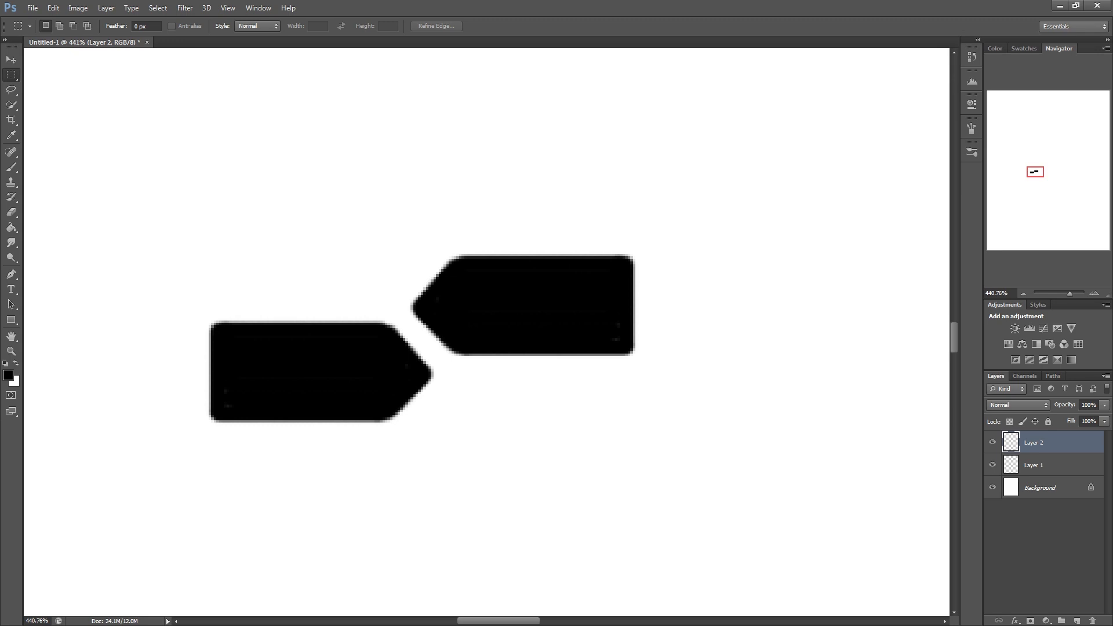
left_click(992, 442)
left_click(992, 442)
left_click(992, 465)
left_click(992, 465)
key("ctrl+e")
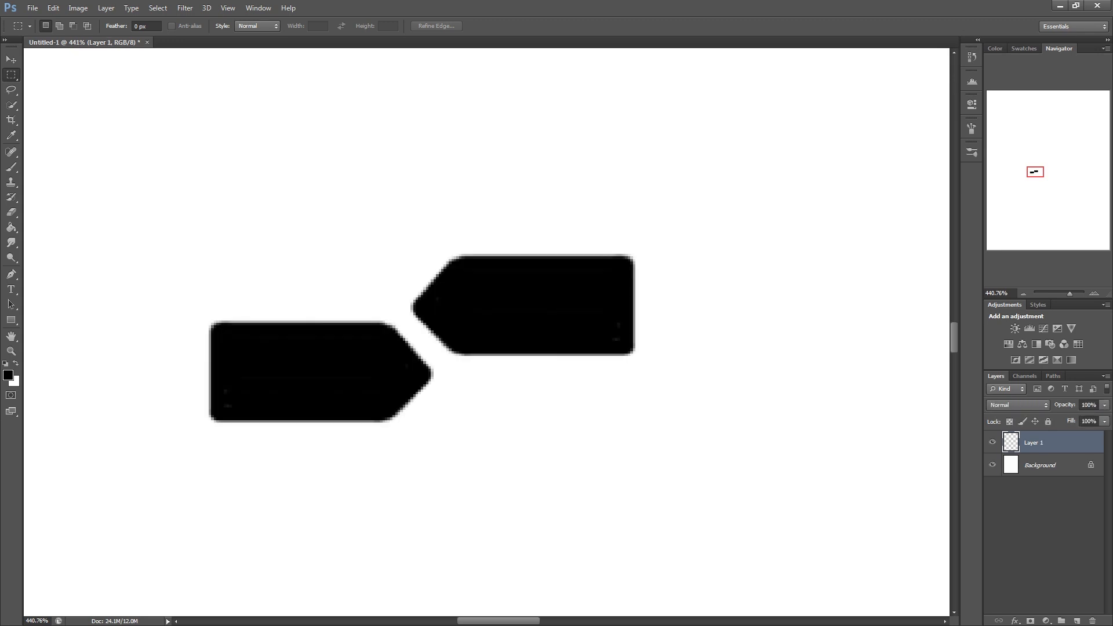
left_click(992, 443)
left_click(992, 442)
left_click(992, 442)
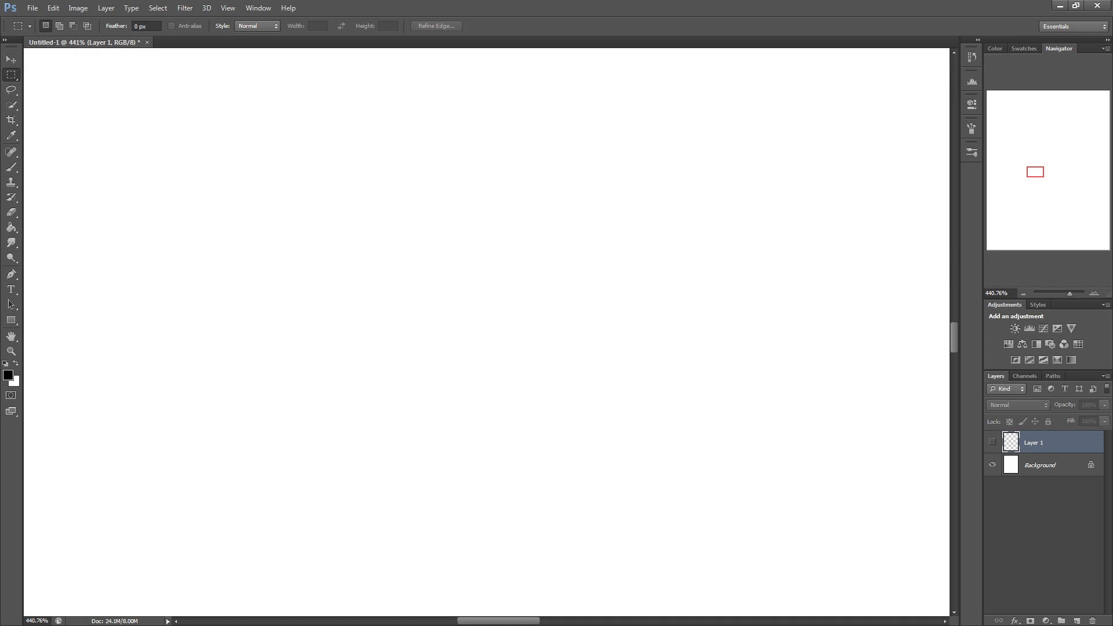
left_click(992, 442)
key("ctrl")
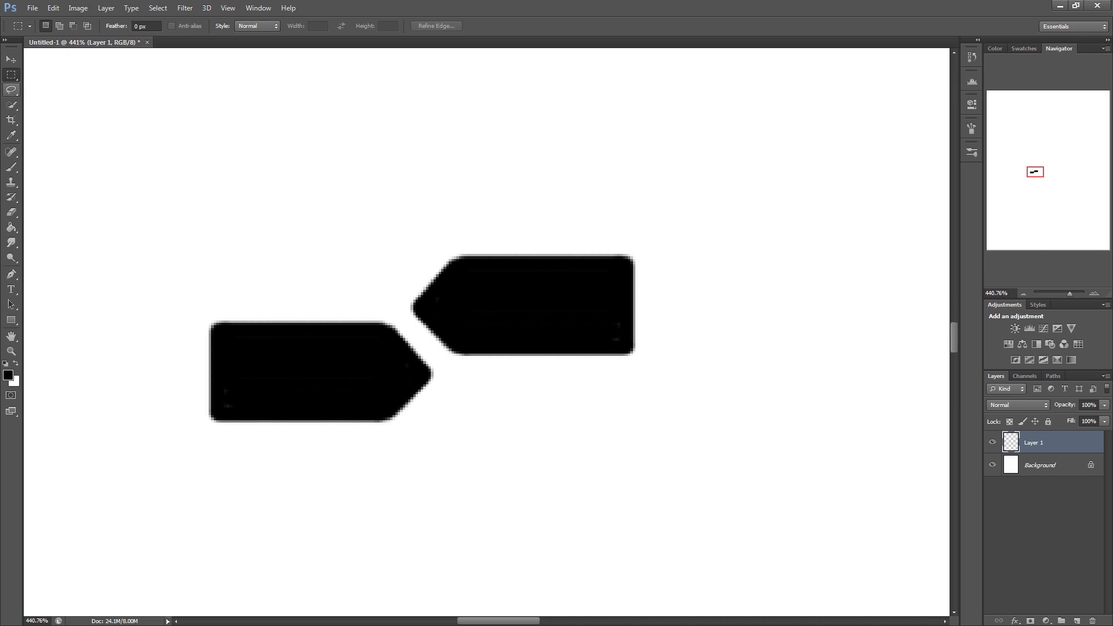
Select both teeth with a tight rectangular selection and define them as a brush preset named "ZIP TUTORIAL"
left_click_drag(583, 249, 640, 317)
left_click_drag(251, 389, 203, 427)
left_click(53, 7)
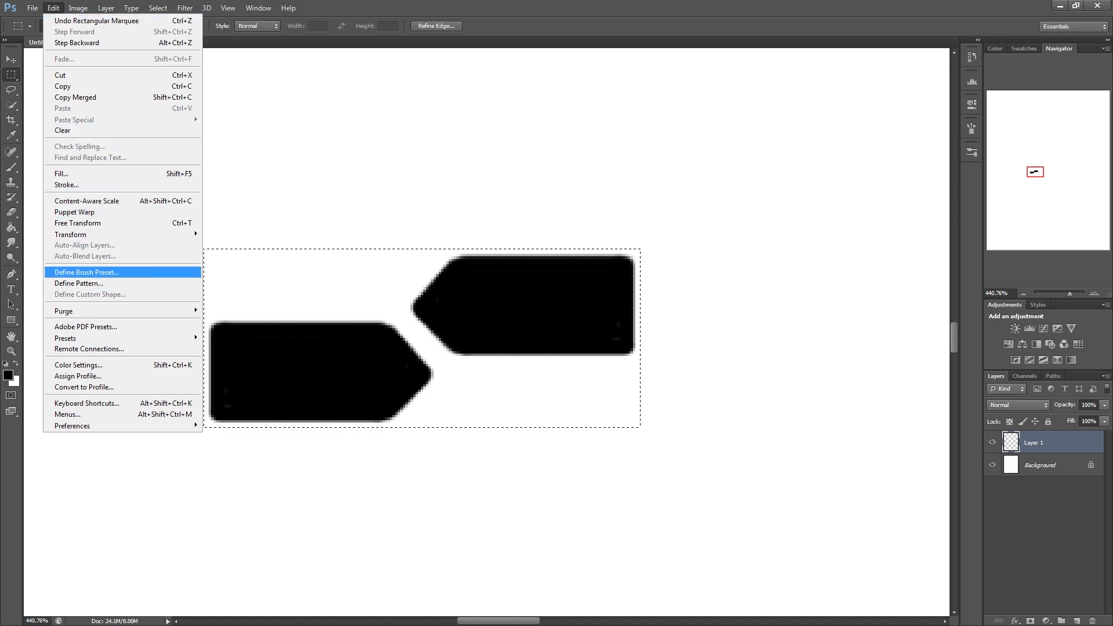
left_click(86, 271)
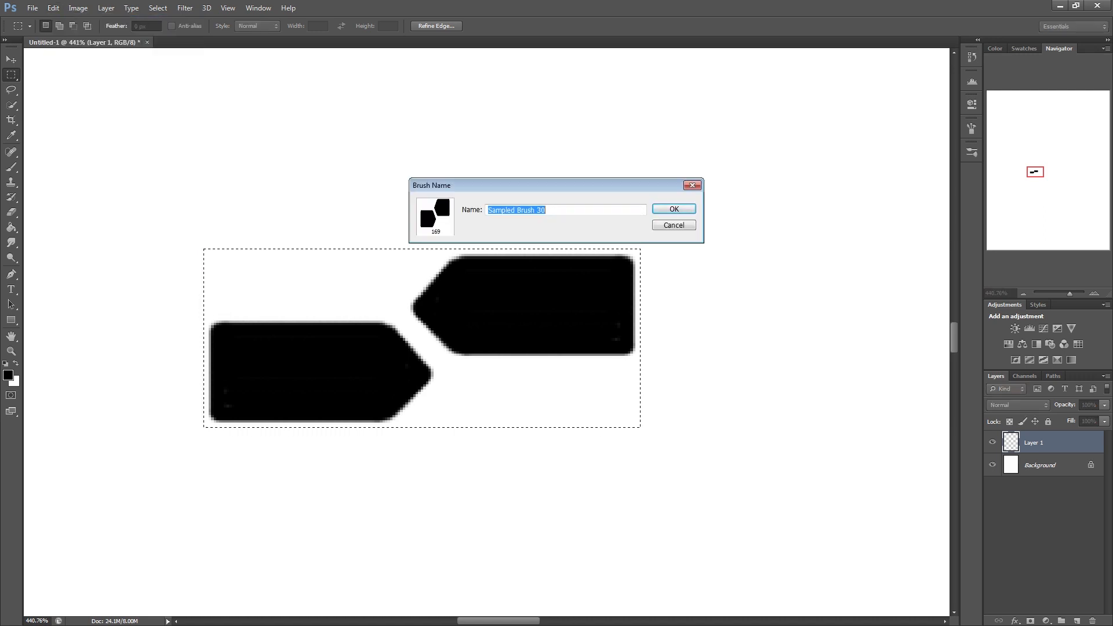
type("ZIP TUTORIAL")
key("Return")
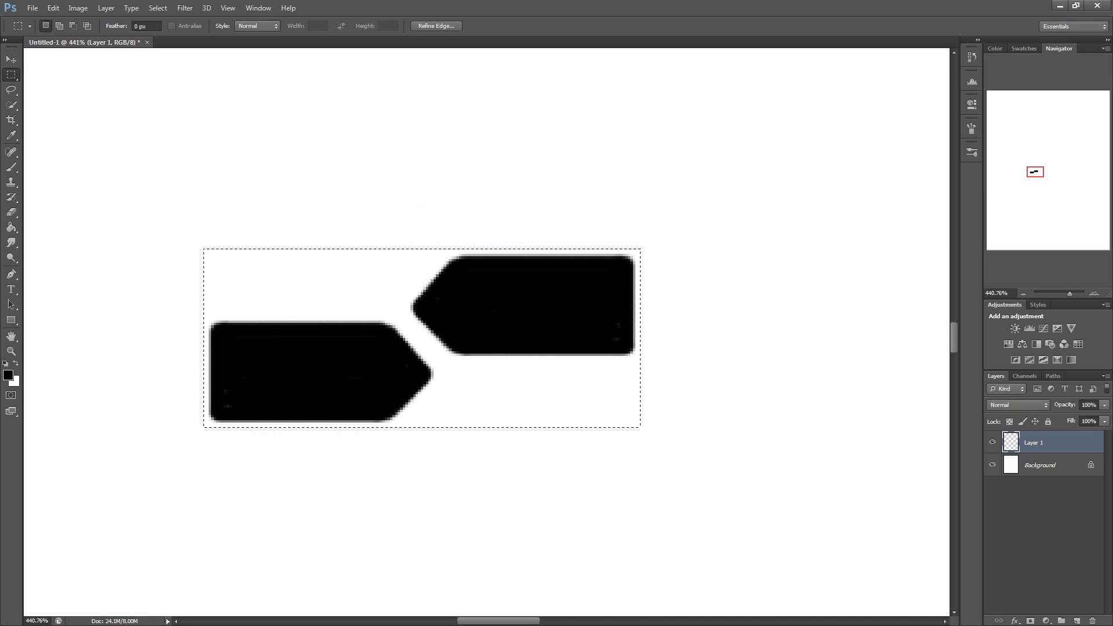
Deselect the teeth, hide their layer, and add a new empty layer above it
scroll(778, 383, "down", 3)
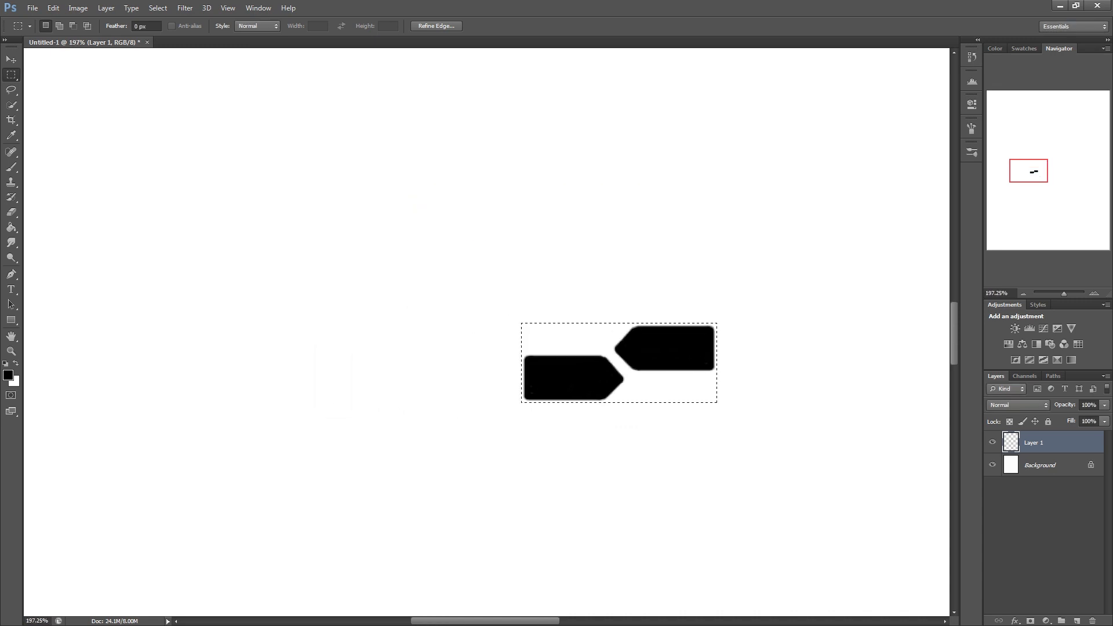
key("ctrl+d")
scroll(778, 374, "down", 3)
left_click(992, 442)
left_click(1076, 620)
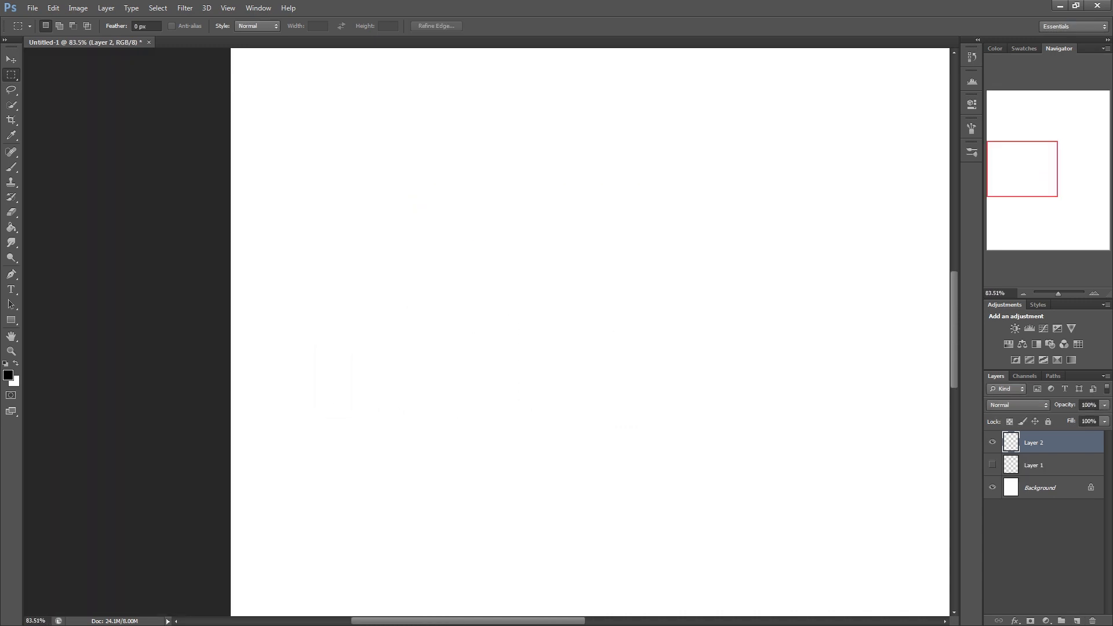
Choose the new 169 px zipper teeth preset as the Brush tool's tip
left_click_drag(778, 348, 738, 395)
key("b")
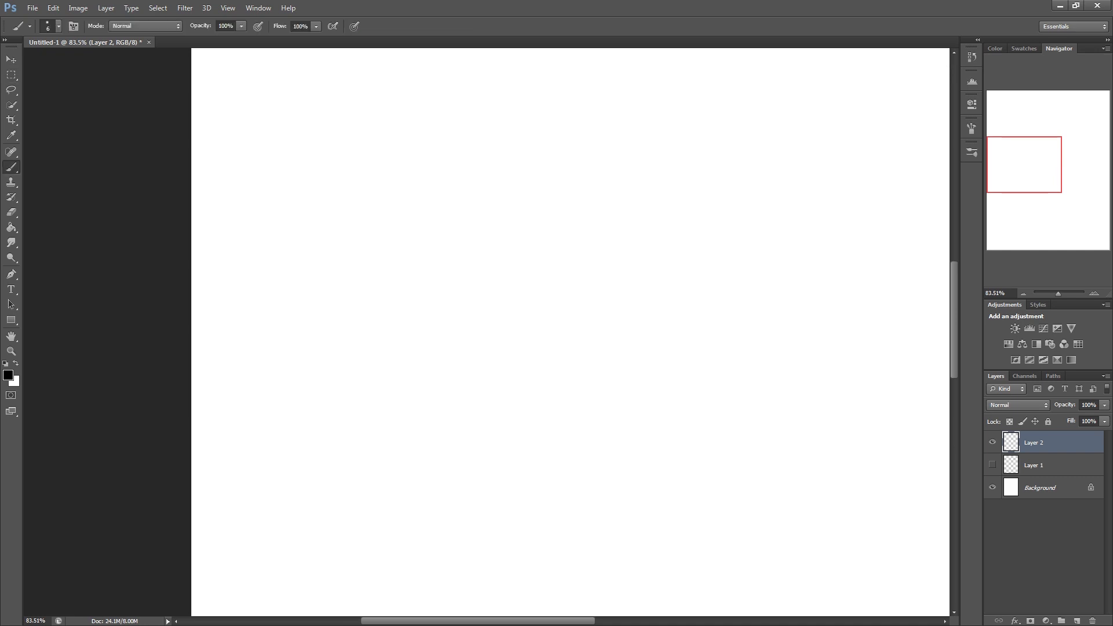
right_click(698, 276)
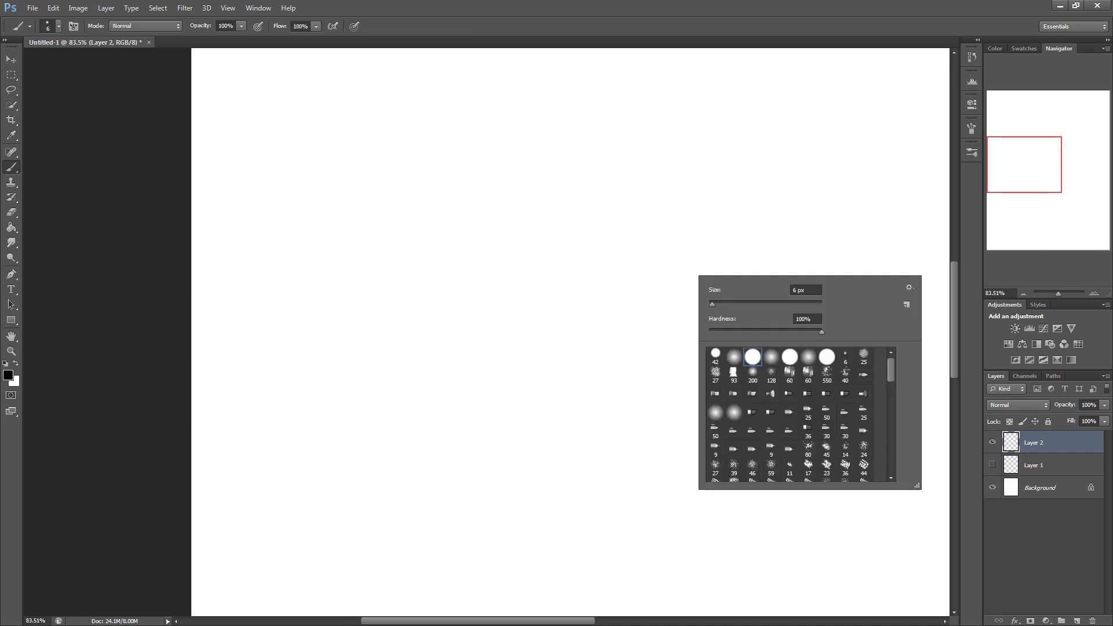
left_click_drag(891, 369, 891, 460)
left_click(845, 471)
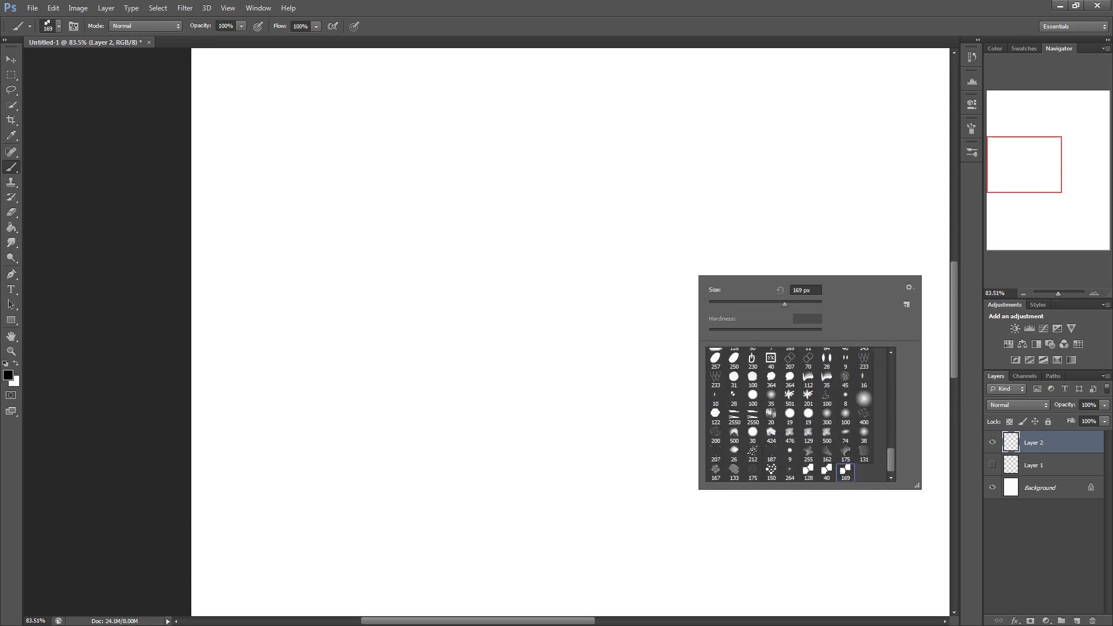
Try out the zipper brush with freehand strokes on the new layer, and undo them
mouse_move(517, 358)
left_mouse_down()
mouse_move(563, 238)
mouse_move(480, 296)
mouse_move(433, 390)
left_mouse_up()
mouse_move(553, 400)
left_mouse_down()
mouse_move(661, 243)
mouse_move(687, 362)
left_mouse_up()
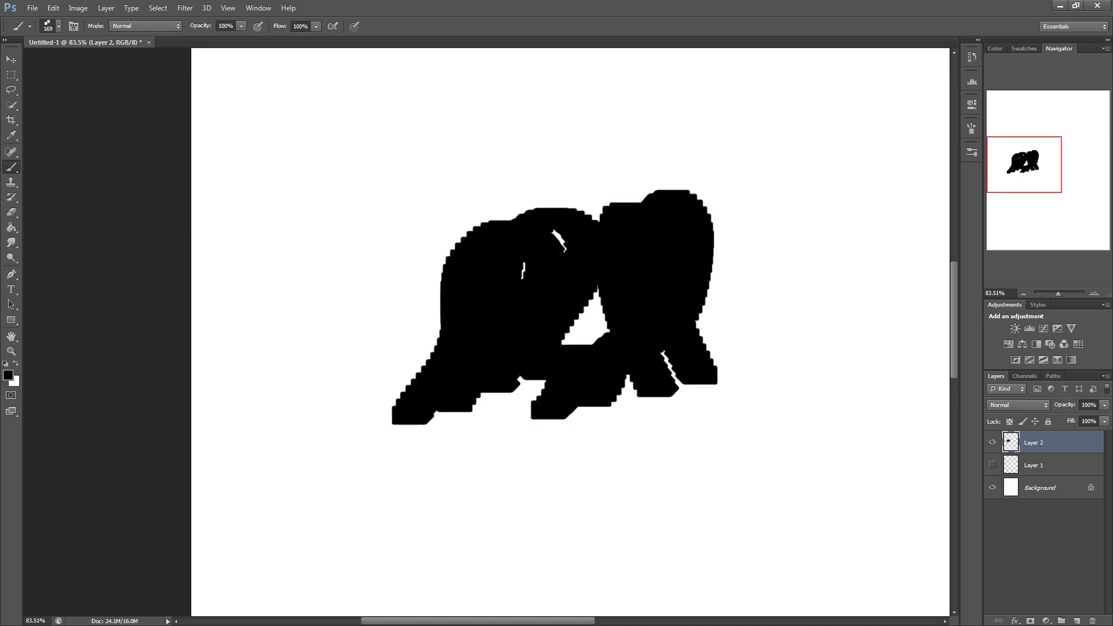
key("ctrl+alt+z")
key("ctrl+alt+z")
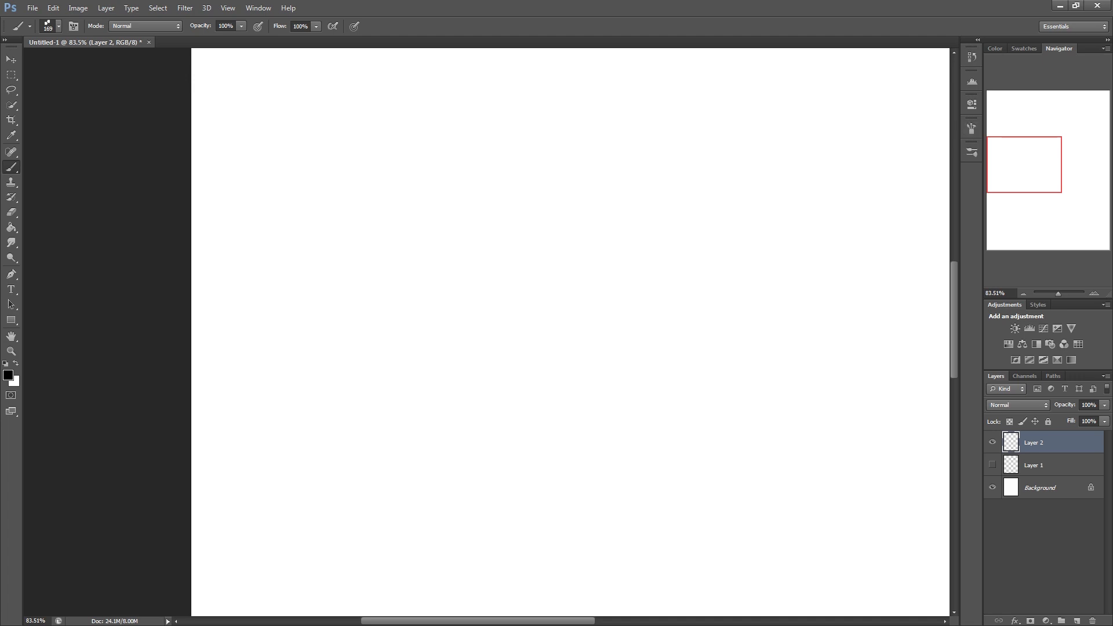
Enable Shape Dynamics for the zipper brush with the angle controlled by Direction, test it with a freehand stroke, and undo the stroke
left_click(971, 128)
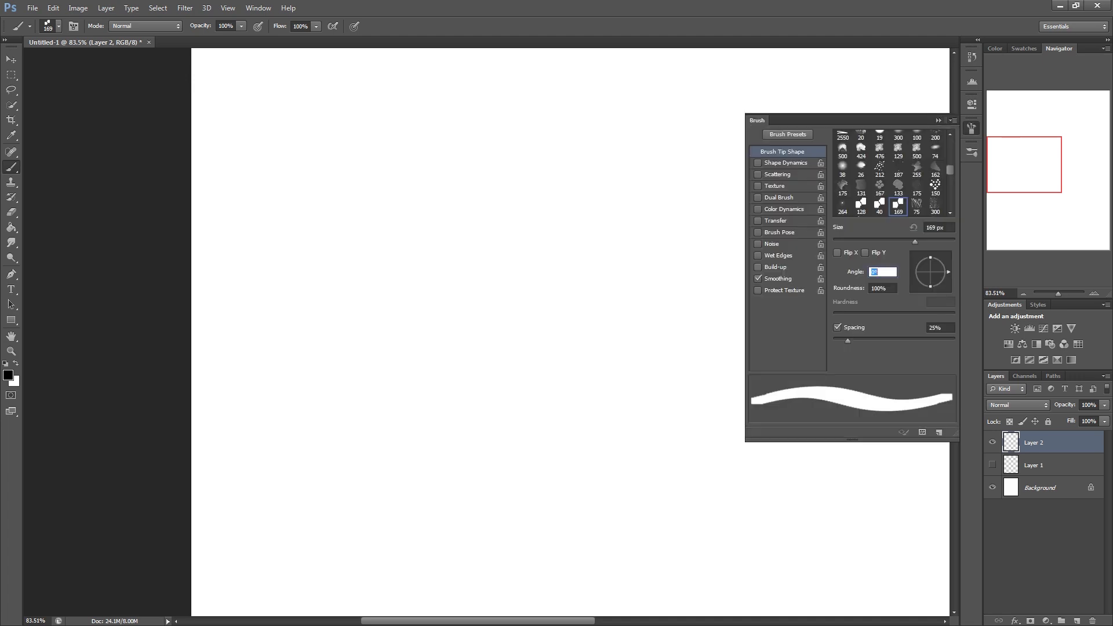
left_click(258, 7)
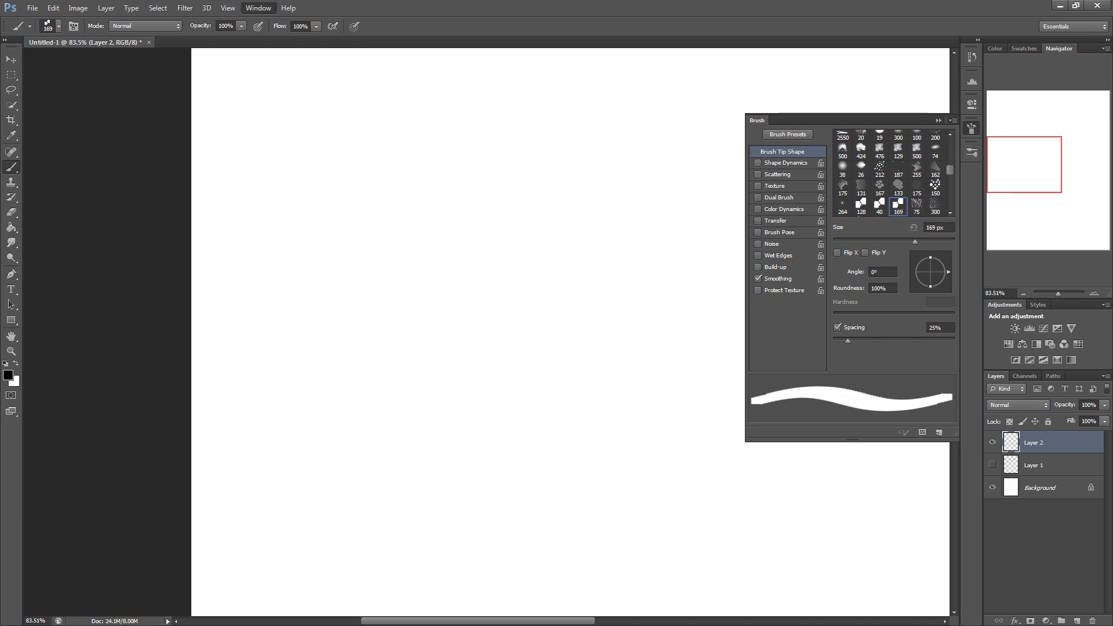
mouse_move(265, 20)
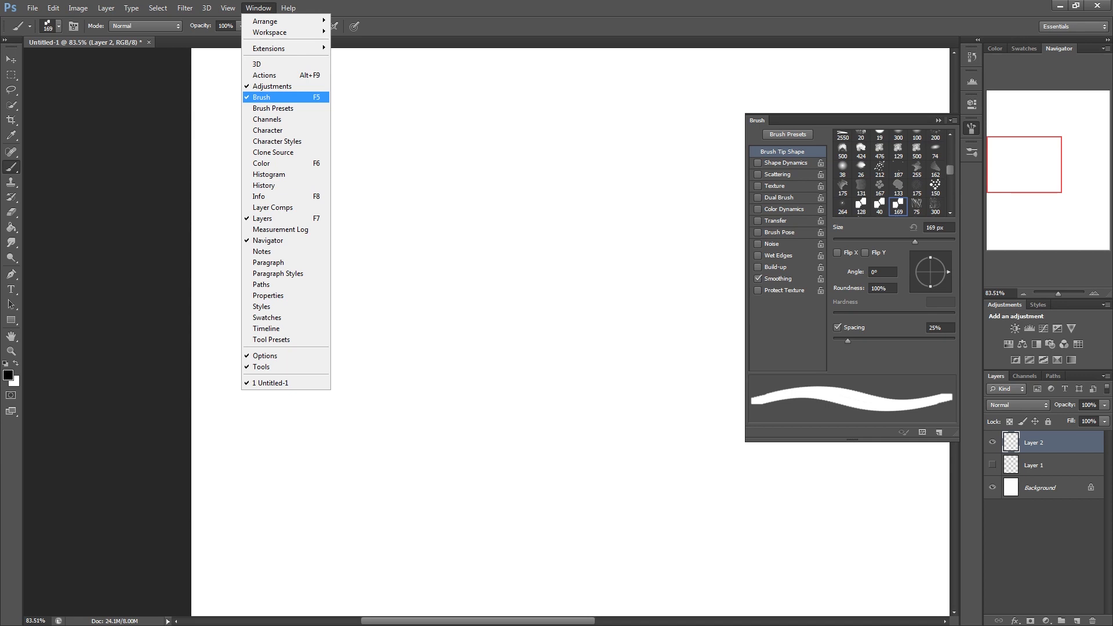
key("Escape")
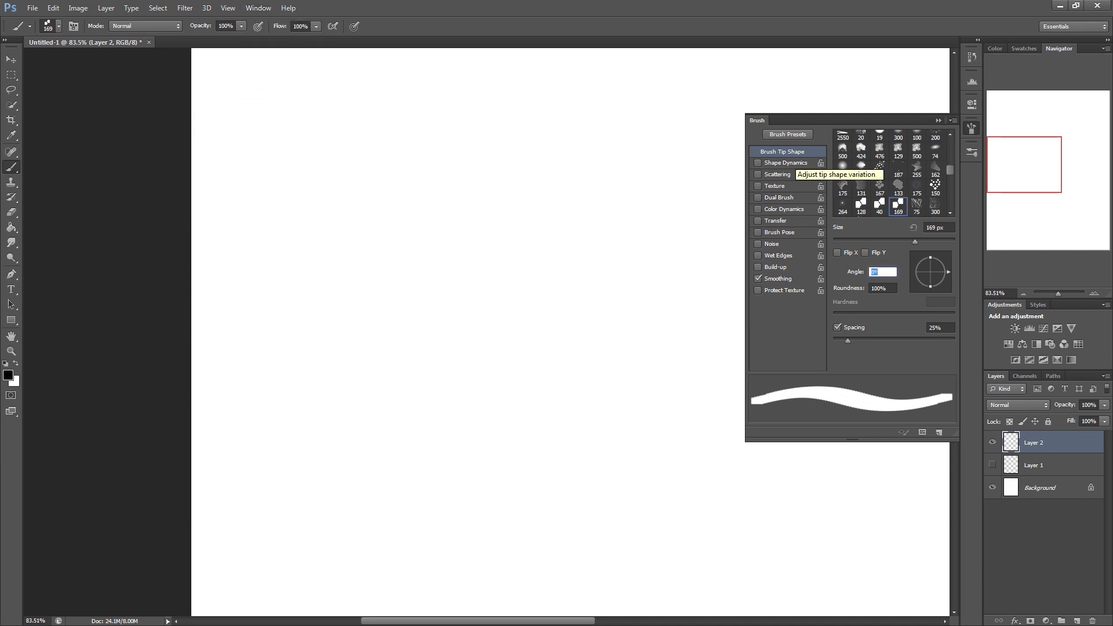
left_click(786, 162)
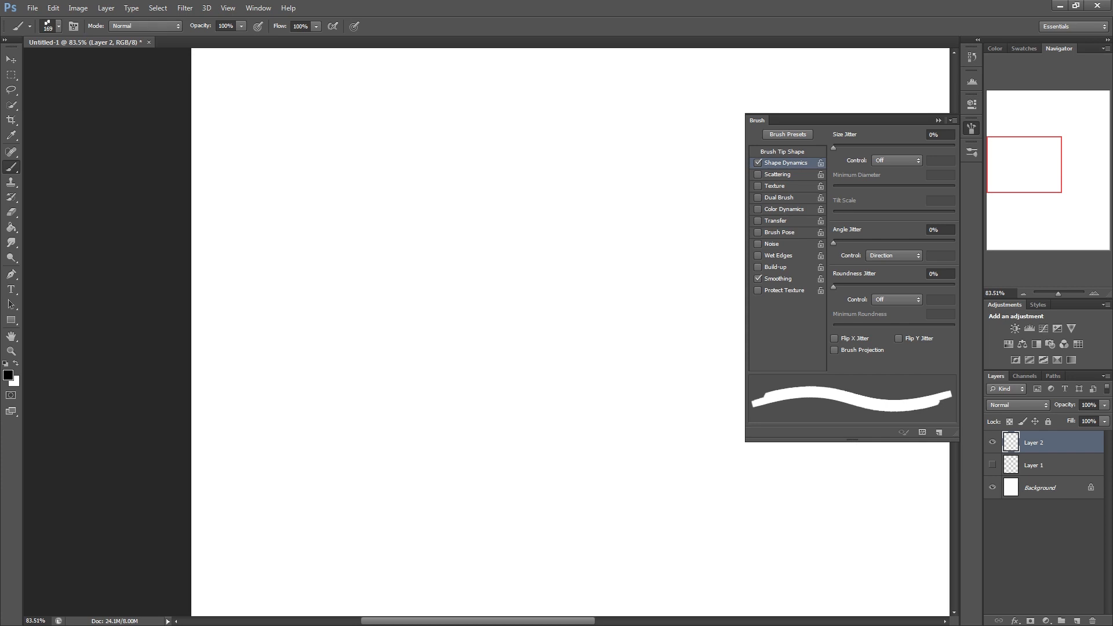
left_click(893, 256)
mouse_move(675, 432)
left_mouse_down()
mouse_move(596, 323)
mouse_move(597, 203)
mouse_move(516, 179)
mouse_move(507, 388)
mouse_move(672, 457)
mouse_move(687, 451)
left_mouse_up()
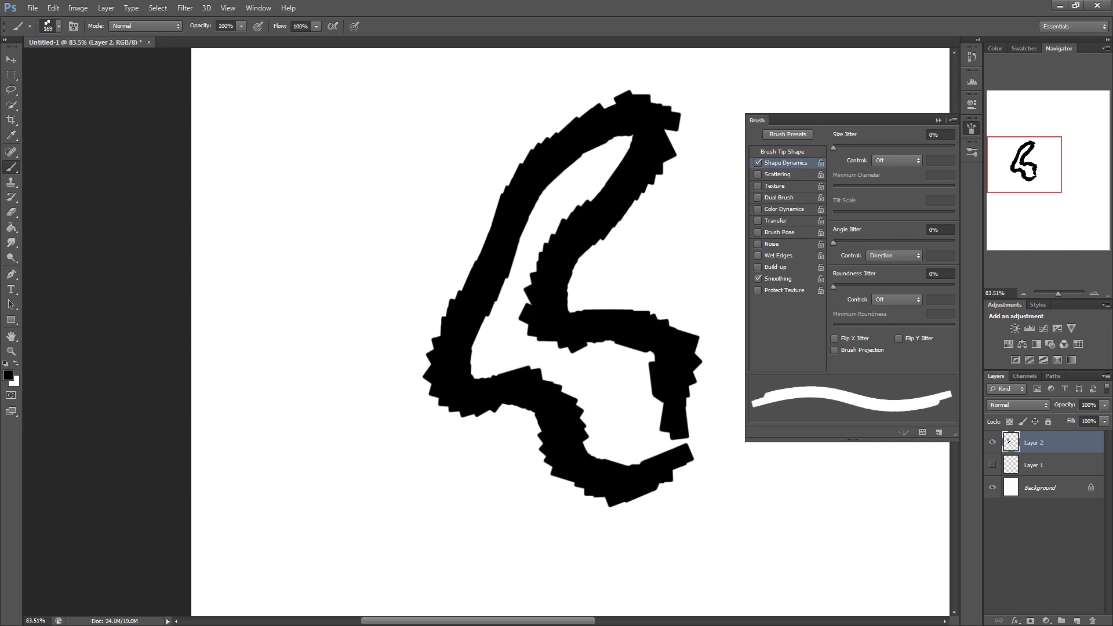
key("ctrl+z")
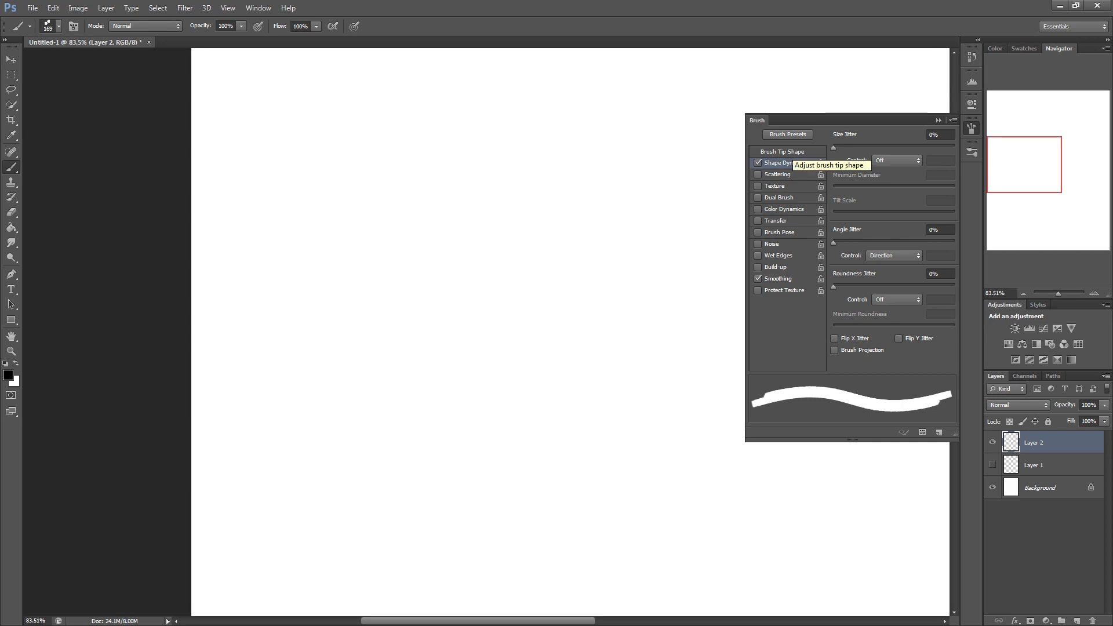
Set the brush tip's angle to -90°, trying out the rotated tip with freehand strokes and undoing them
left_click(782, 152)
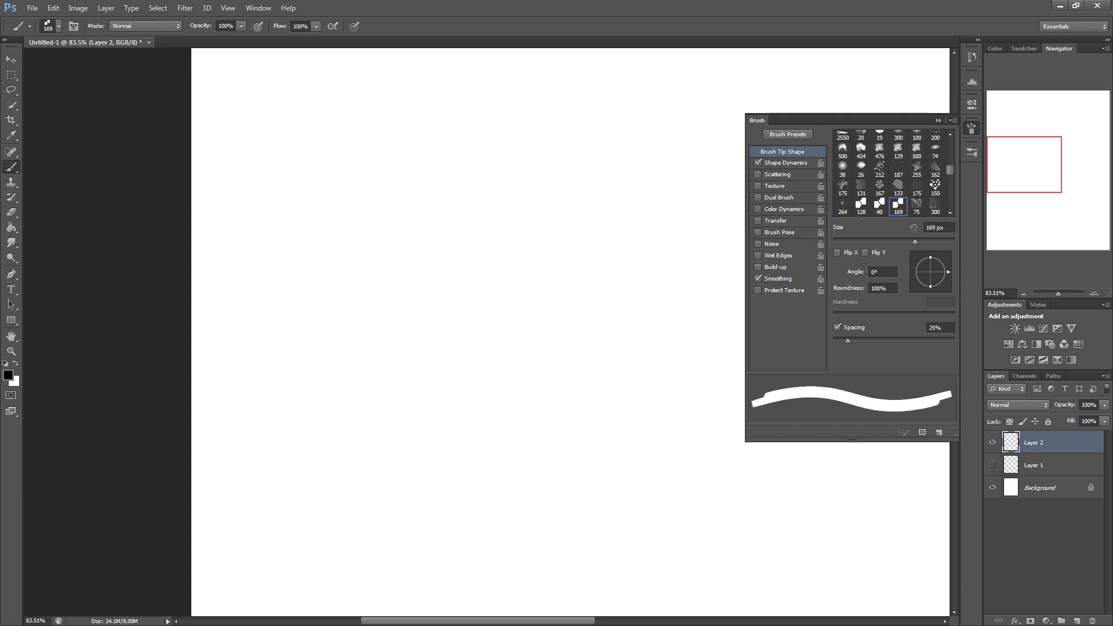
mouse_move(947, 272)
left_mouse_down()
mouse_move(943, 284)
mouse_move(948, 275)
left_mouse_up()
mouse_move(567, 413)
left_mouse_down()
mouse_move(684, 202)
mouse_move(590, 248)
left_mouse_up()
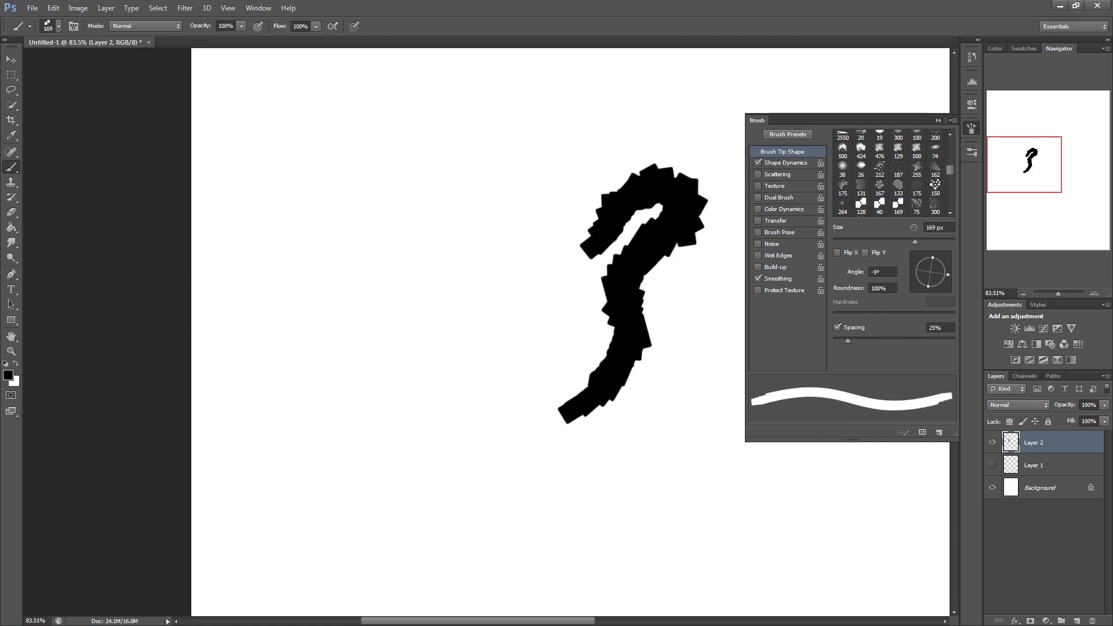
key("ctrl+z")
left_click(882, 272)
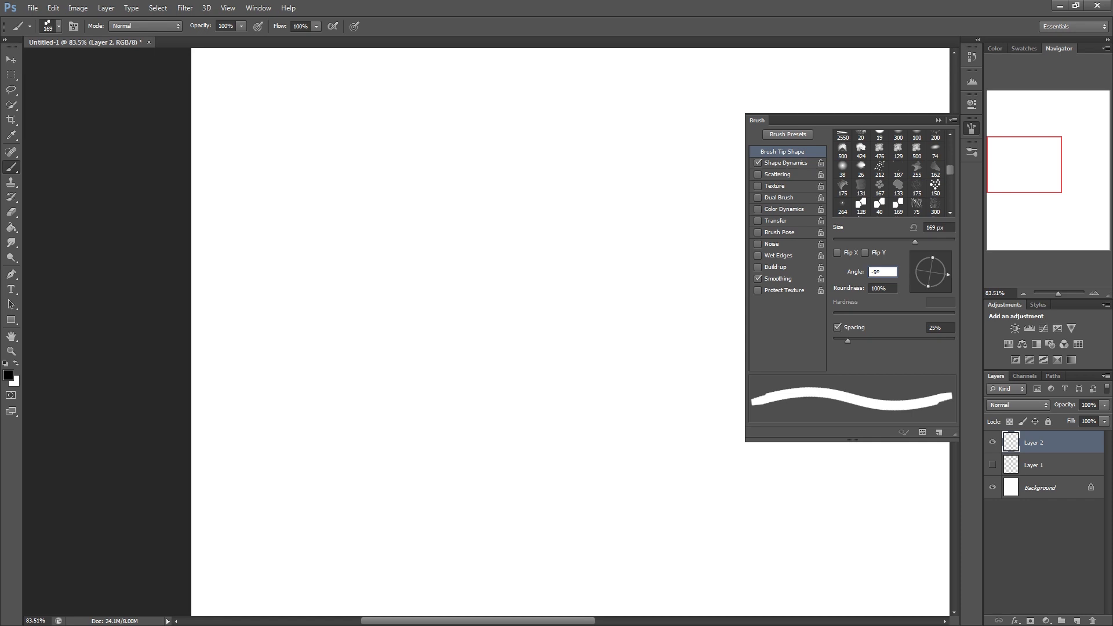
type("0")
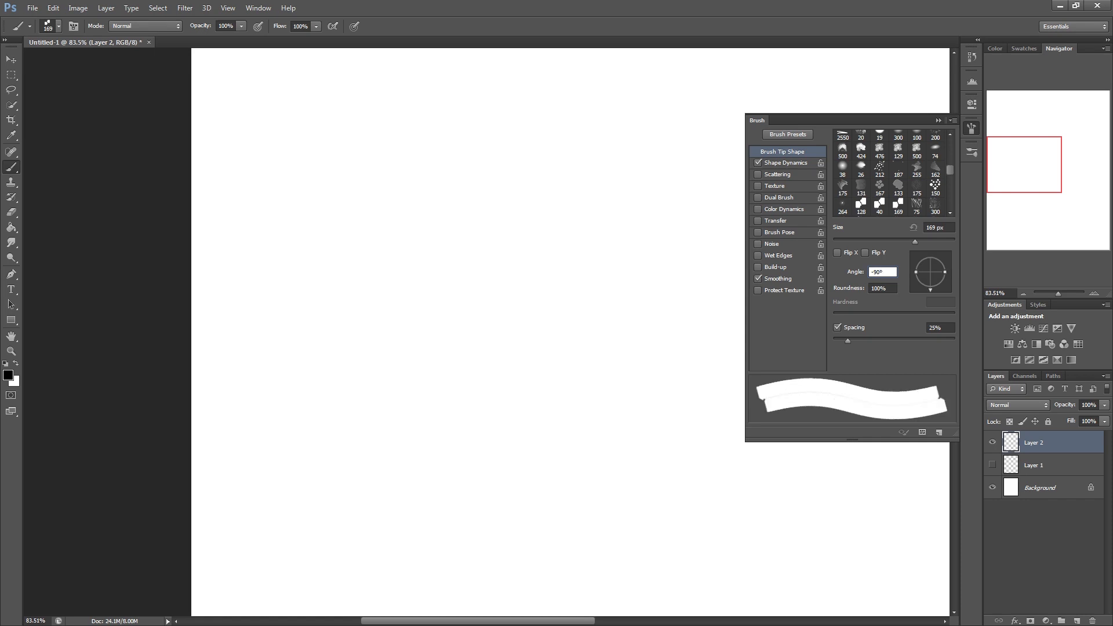
left_click_drag(607, 429, 623, 223)
key("ctrl+z")
Set the brush tip's spacing to 79% so the teeth separate evenly, checking it with vertical test strokes
left_click_drag(847, 341, 881, 340)
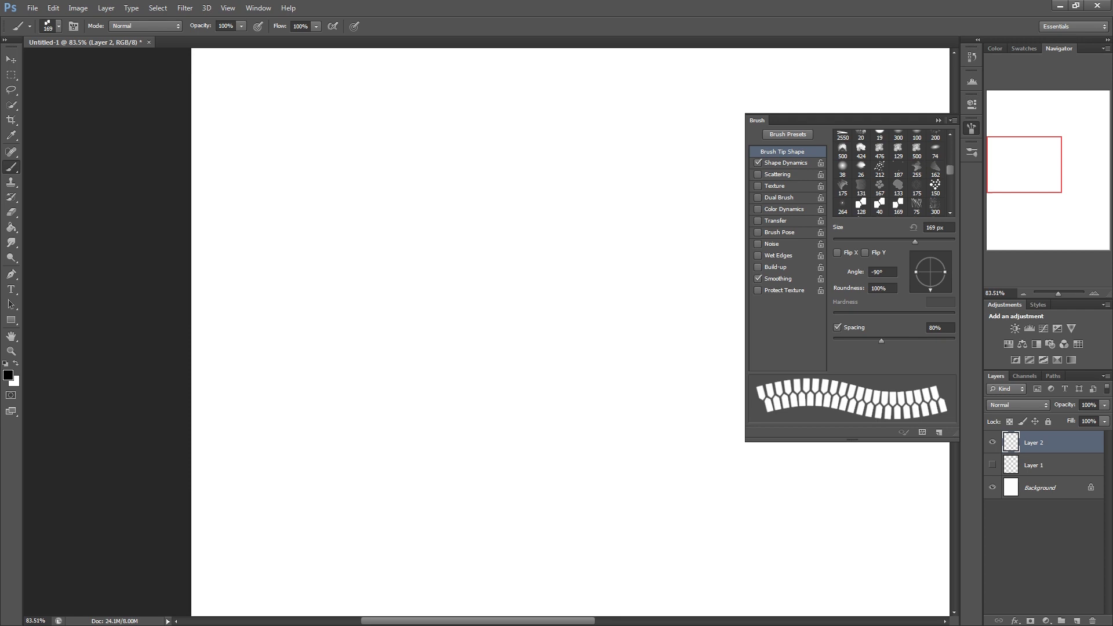
left_click_drag(881, 341, 889, 341)
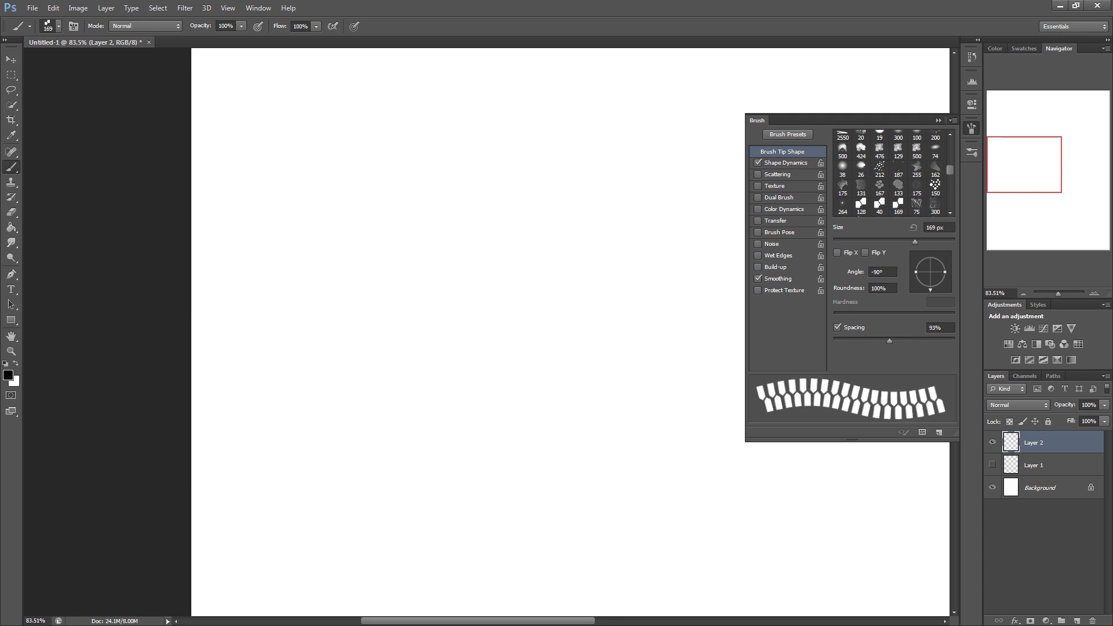
mouse_move(611, 177)
left_mouse_down()
mouse_move(651, 164)
mouse_move(632, 199)
mouse_move(632, 505)
left_mouse_up()
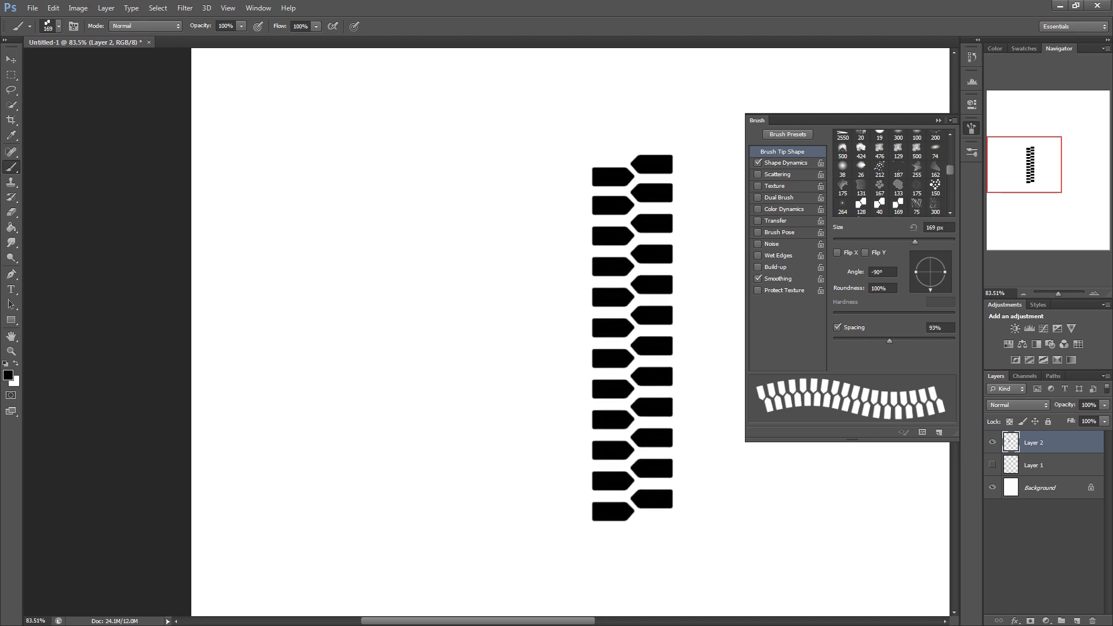
left_click_drag(889, 340, 880, 340)
key("ctrl+z")
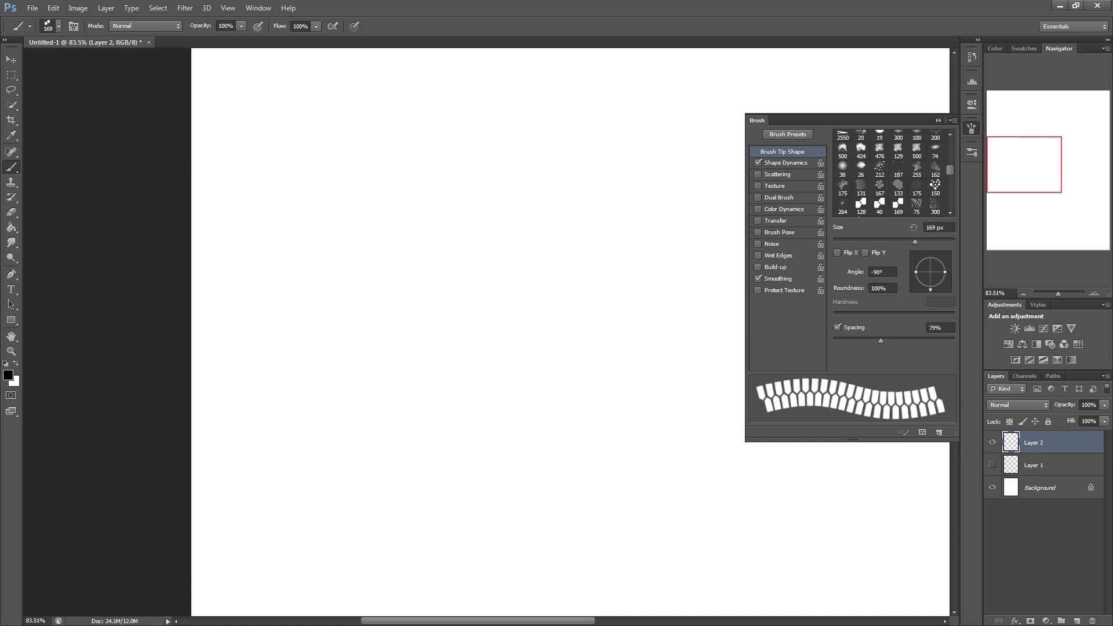
left_click_drag(628, 196, 629, 458)
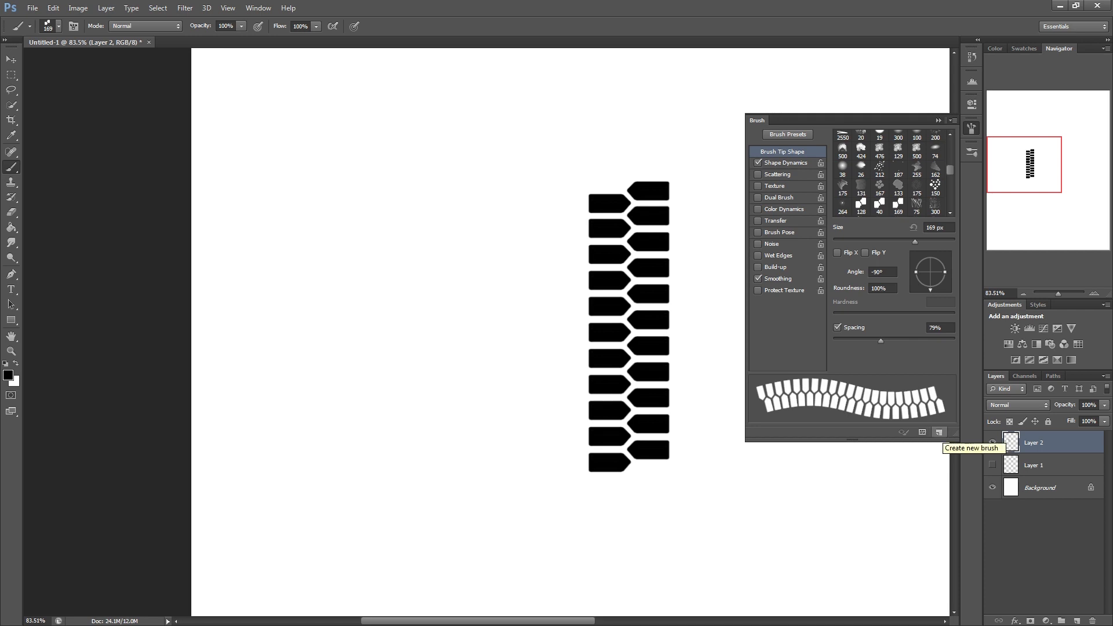
Save the adjusted brush as a new preset named "finished zip", with the brush size captured
left_click(938, 432)
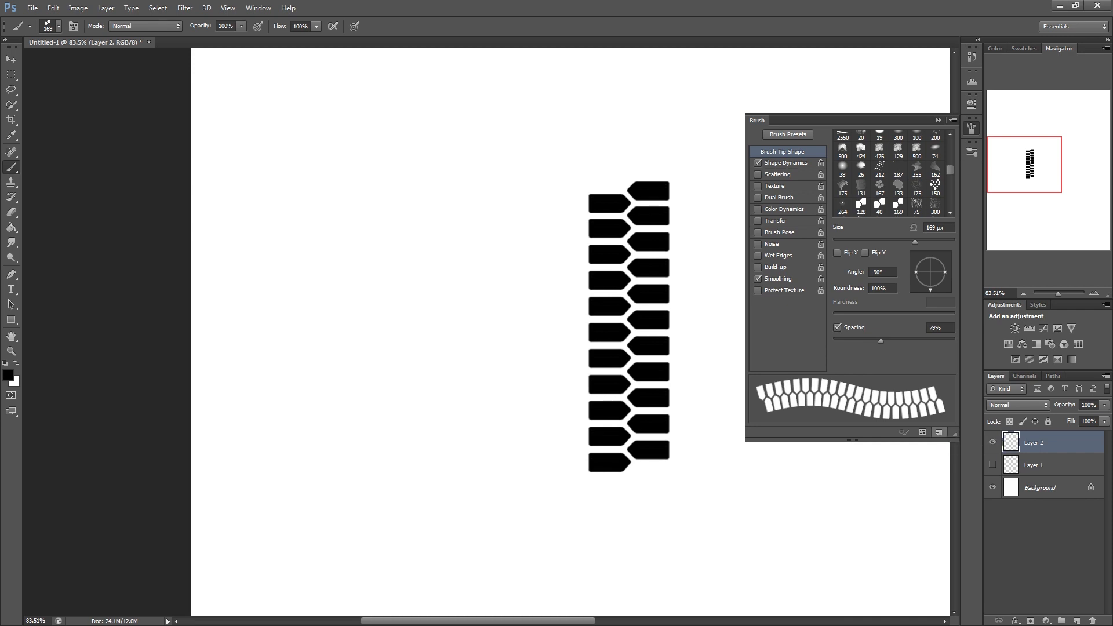
type("finished zip")
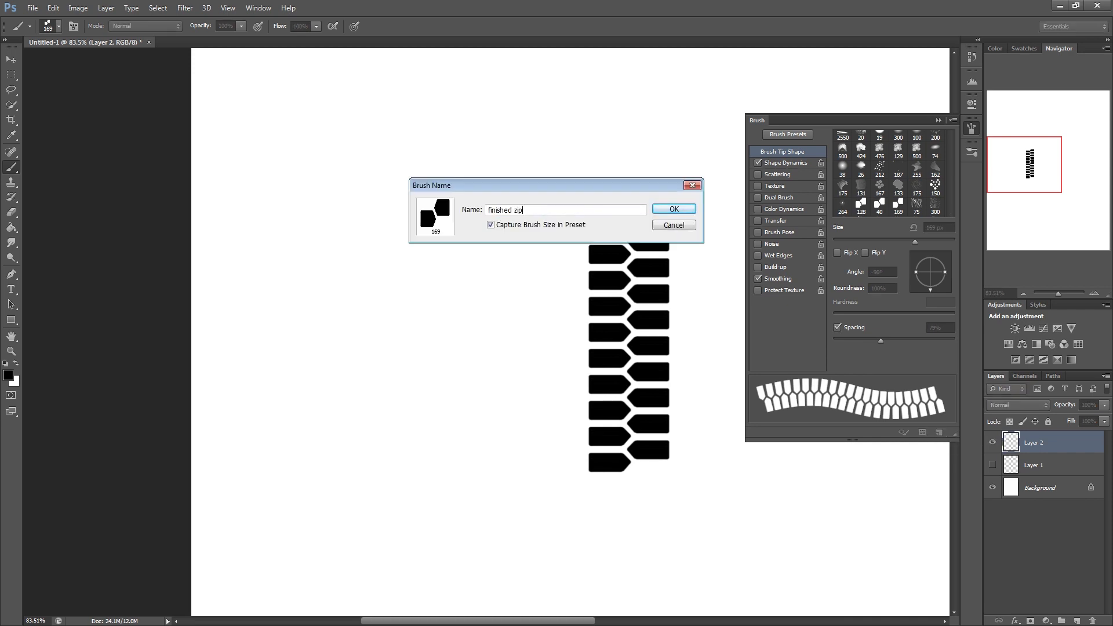
key("Return")
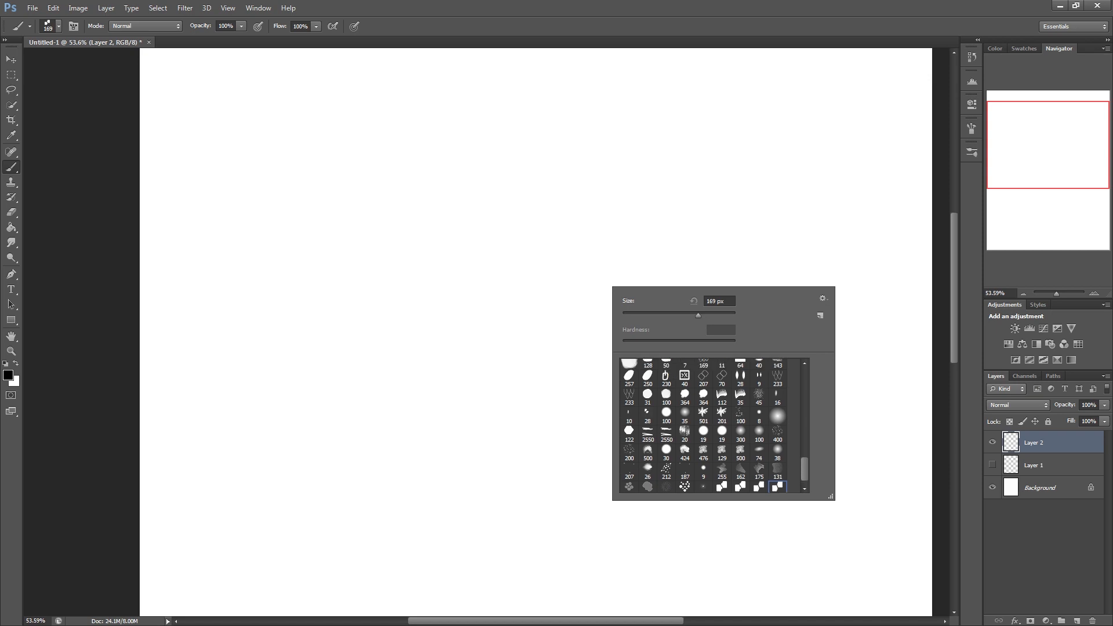
Choose the newly saved 169 px zipper preset, the last one in the preset list, as the active brush
left_click(758, 483)
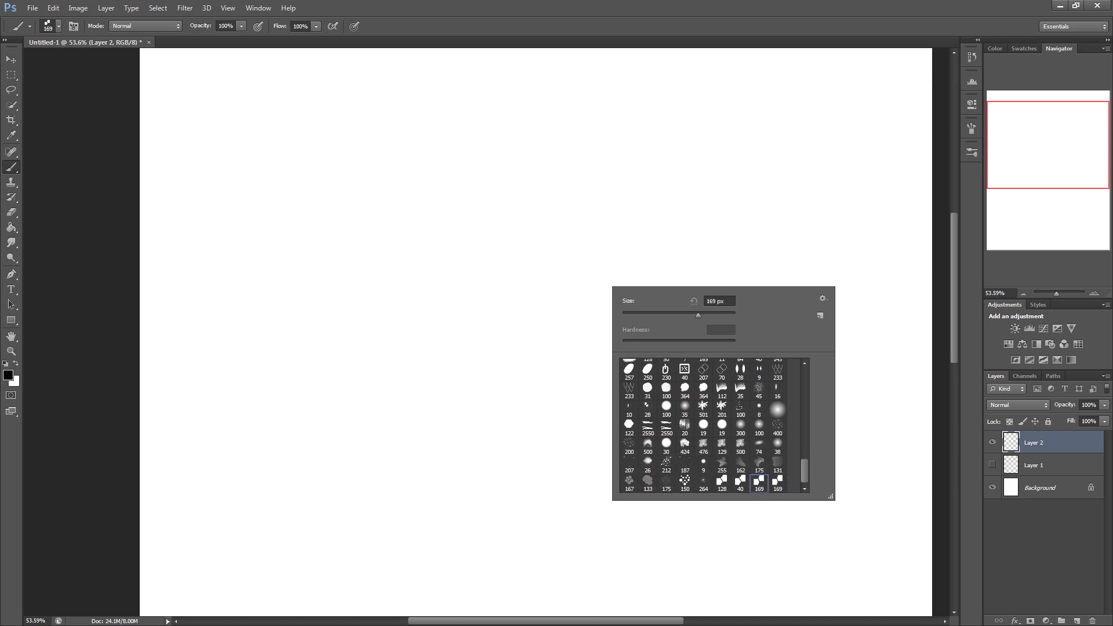
left_click(777, 483)
key("Return")
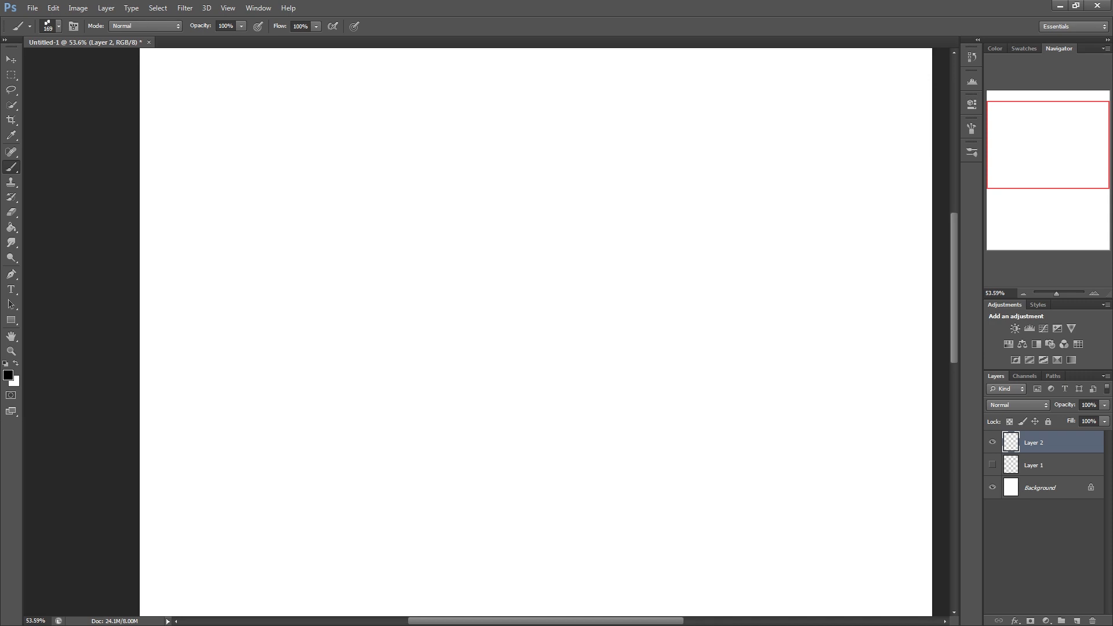
Try out the finished zipper brush with vertical, horizontal, diagonal and curved strokes on Layer 2, and undo them
left_click_drag(569, 443, 569, 242)
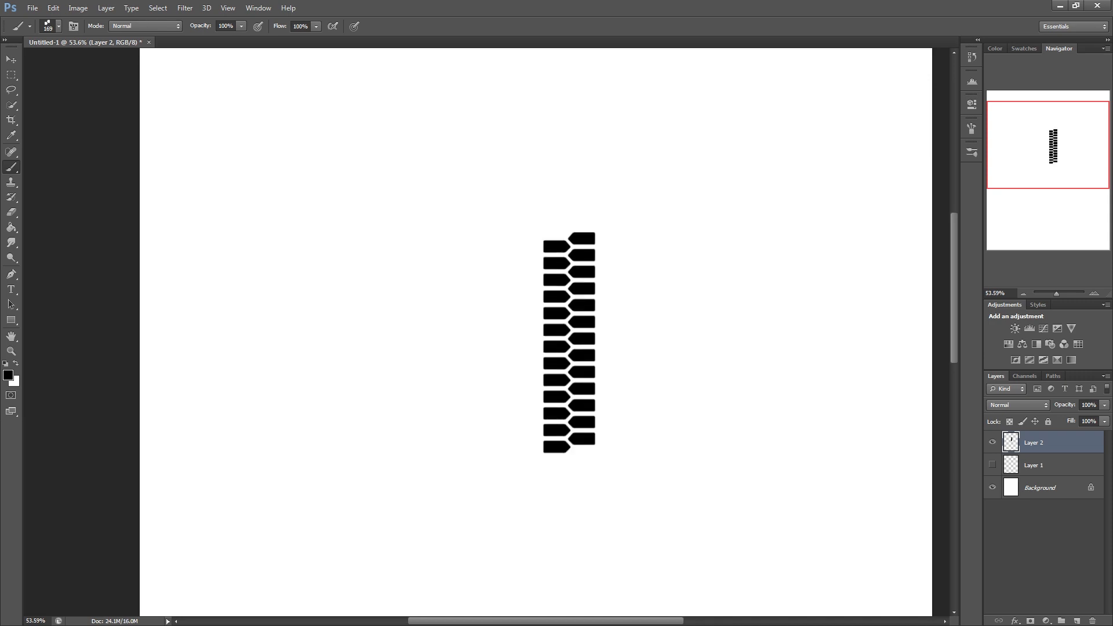
left_click_drag(667, 305, 814, 305)
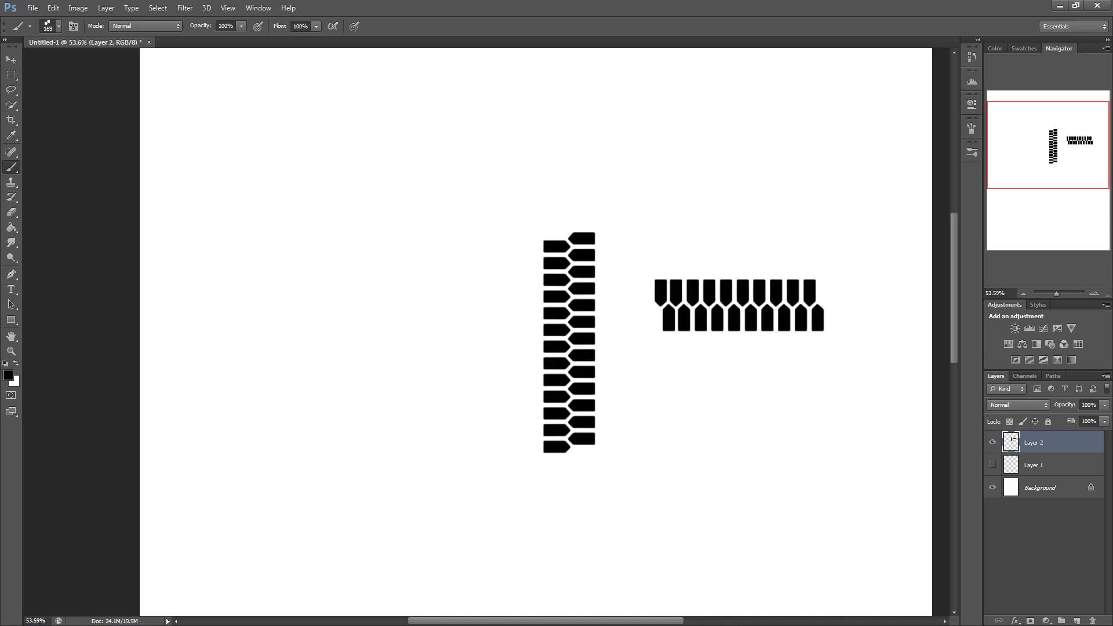
mouse_move(532, 140)
left_mouse_down()
mouse_move(487, 178)
mouse_move(444, 247)
left_mouse_up()
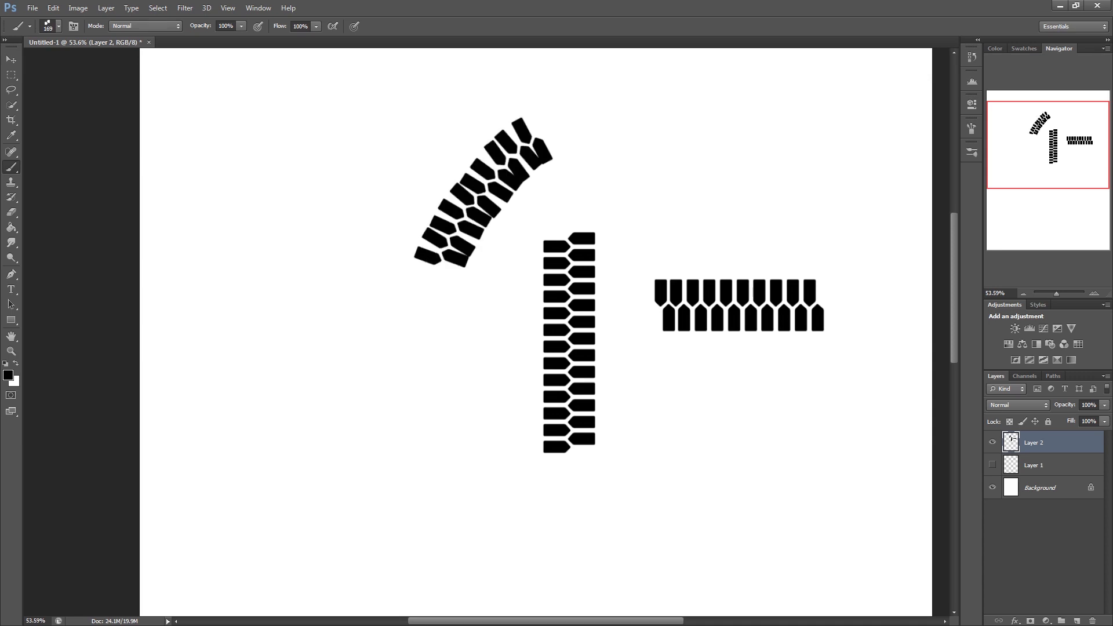
left_click_drag(649, 209, 753, 97)
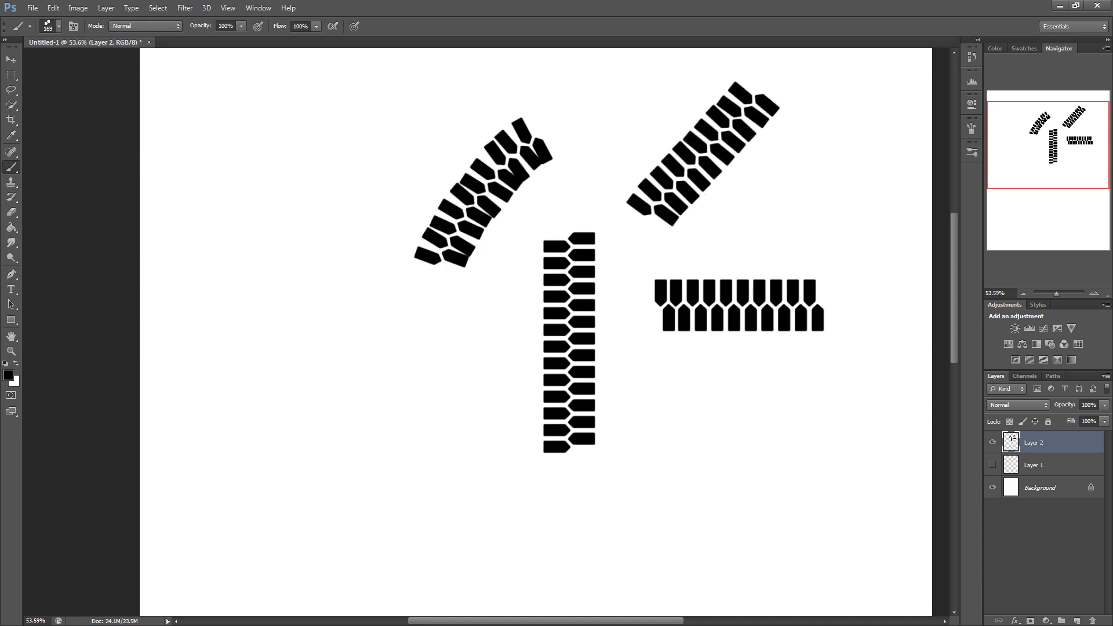
mouse_move(383, 331)
left_mouse_down()
mouse_move(374, 435)
mouse_move(384, 498)
mouse_move(421, 576)
mouse_move(443, 579)
left_mouse_up()
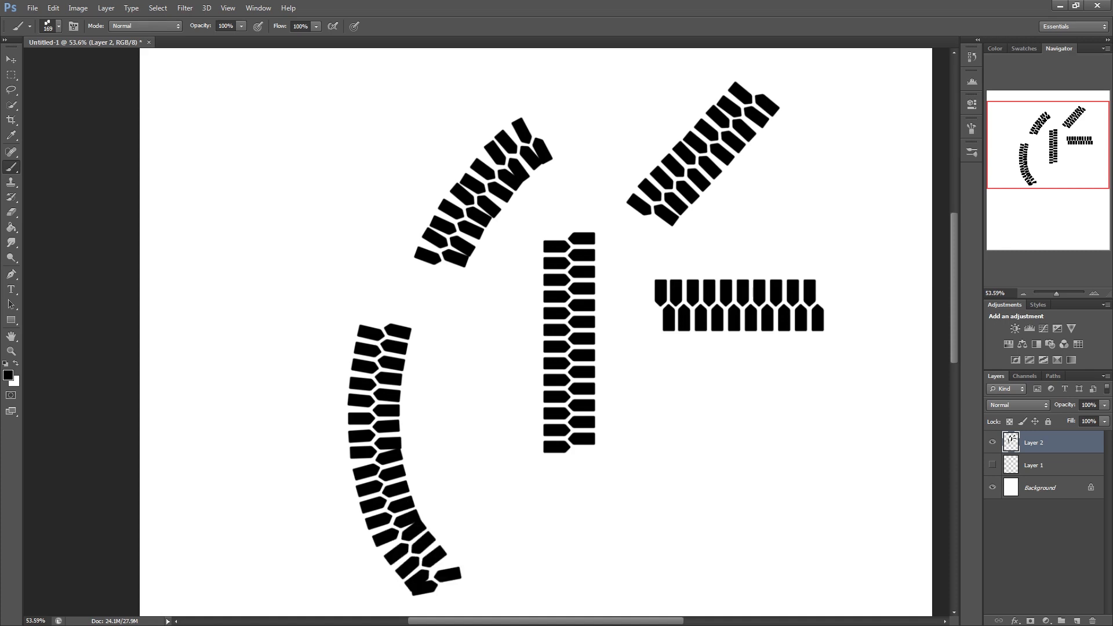
key("ctrl+z")
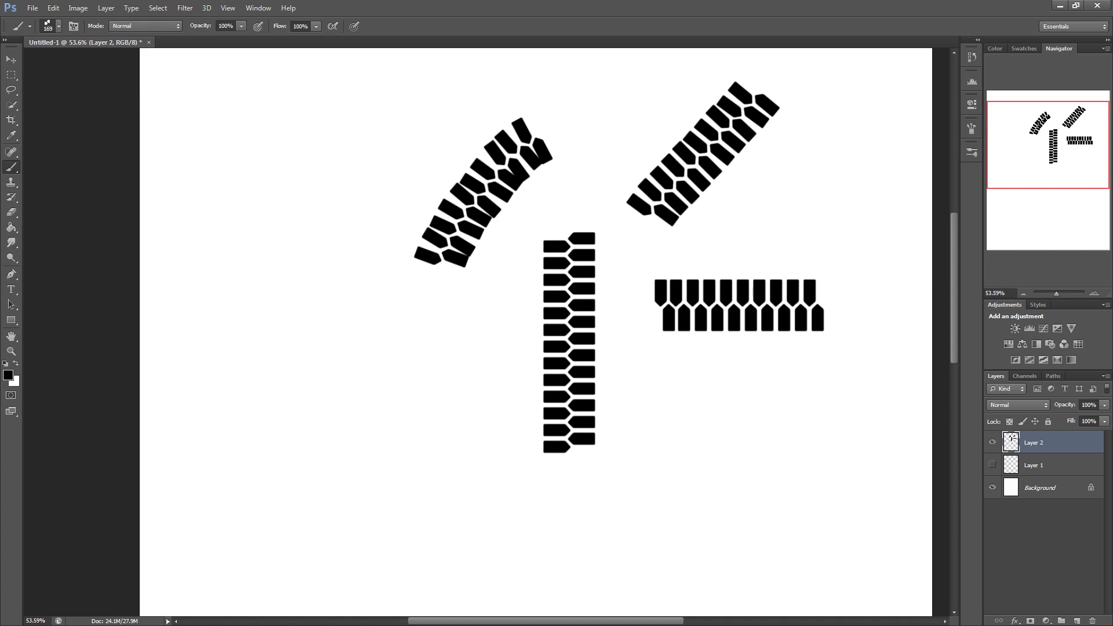
mouse_move(416, 531)
left_mouse_down()
mouse_move(402, 360)
mouse_move(412, 337)
left_mouse_up()
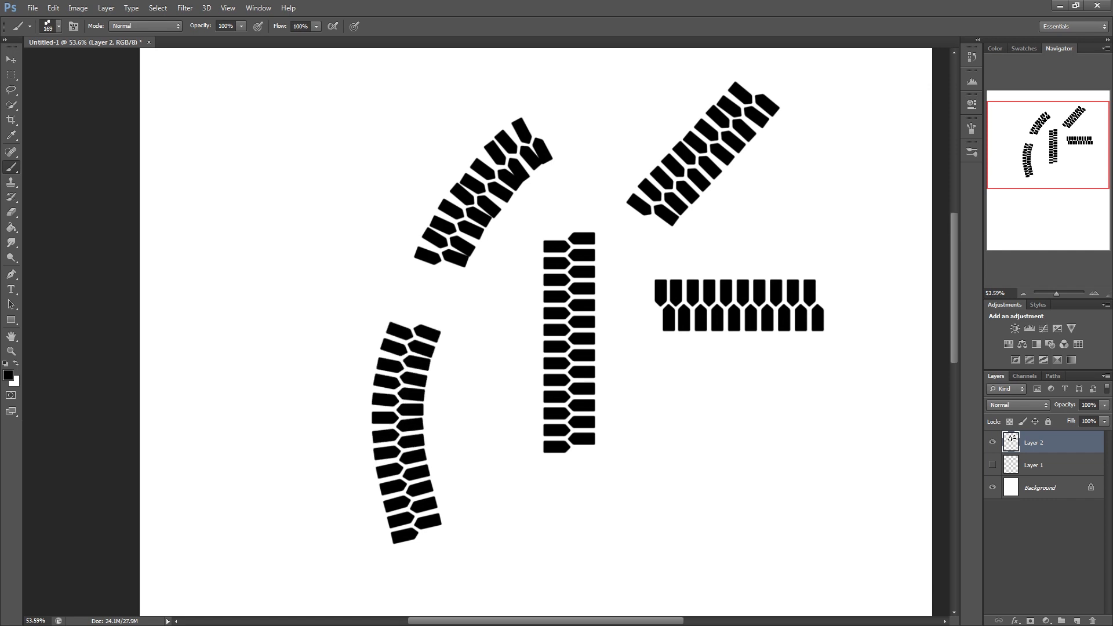
mouse_move(677, 394)
left_mouse_down()
mouse_move(646, 534)
mouse_move(742, 515)
mouse_move(762, 412)
mouse_move(719, 432)
mouse_move(768, 449)
mouse_move(777, 418)
mouse_move(766, 351)
left_mouse_up()
key("ctrl+z")
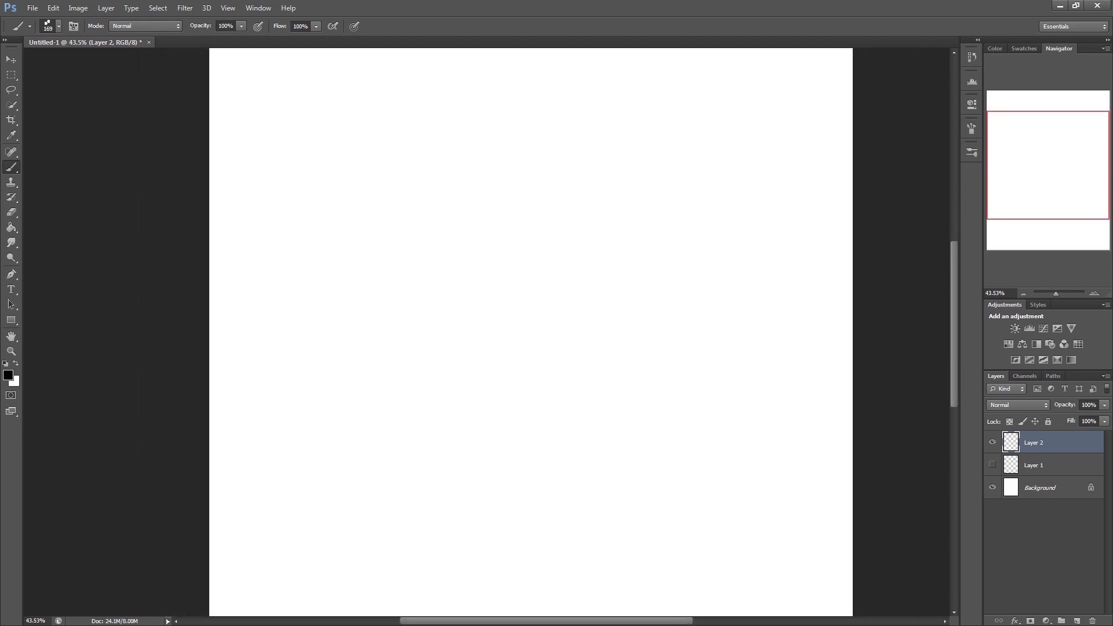
Set the foreground color to a medium grey and paint one long straight vertical zipper down the middle of the canvas
left_click(8, 375)
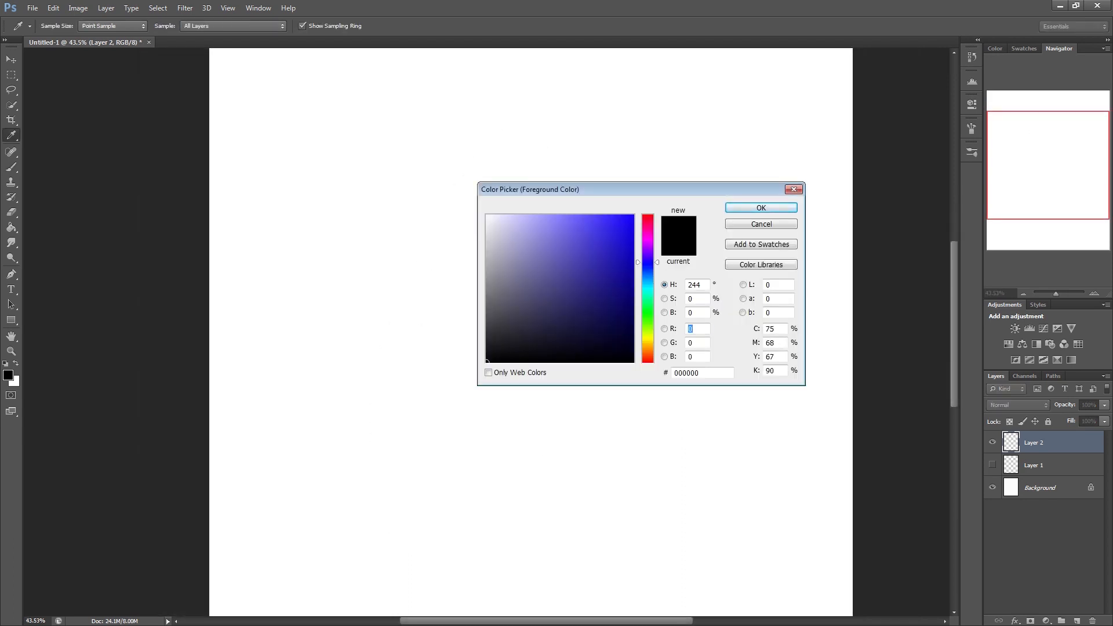
left_click_drag(486, 289, 485, 293)
left_click(761, 207)
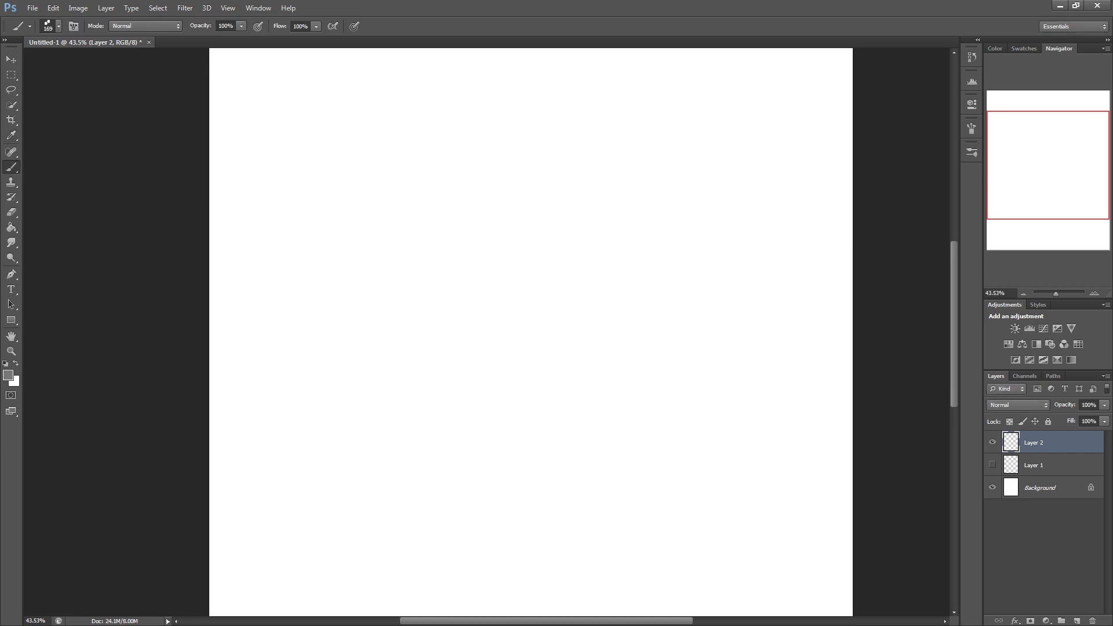
left_click_drag(551, 202, 551, 499)
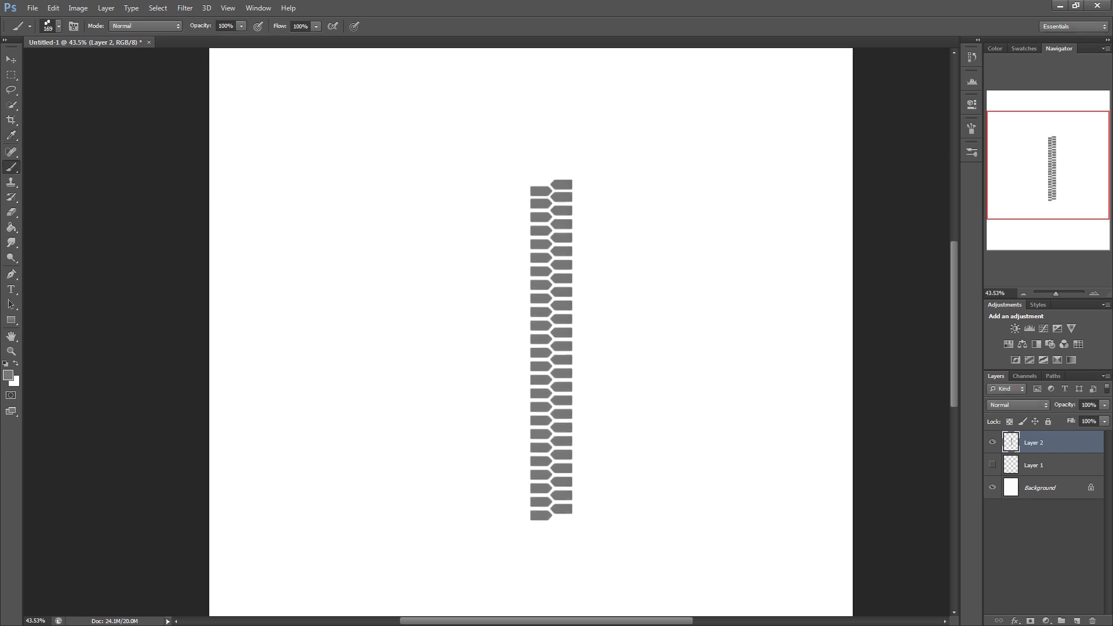
Add a drop shadow to Layer 2 with 100% opacity, 6 px distance and 6% spread, with the light coming from the upper right
scroll(569, 378, "up", 2)
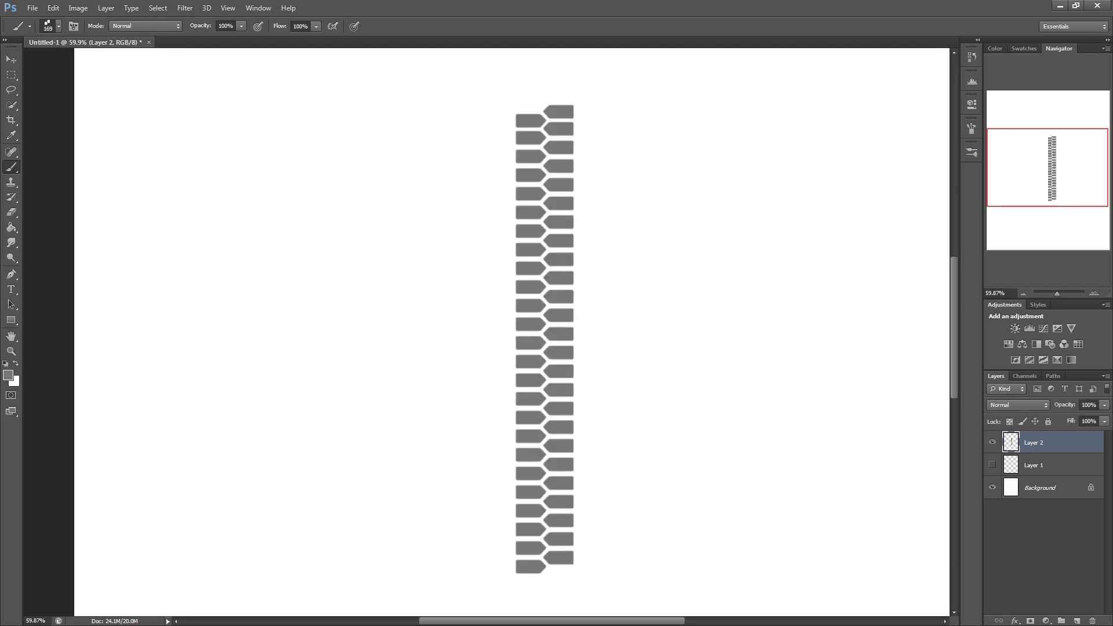
double_click(1066, 443)
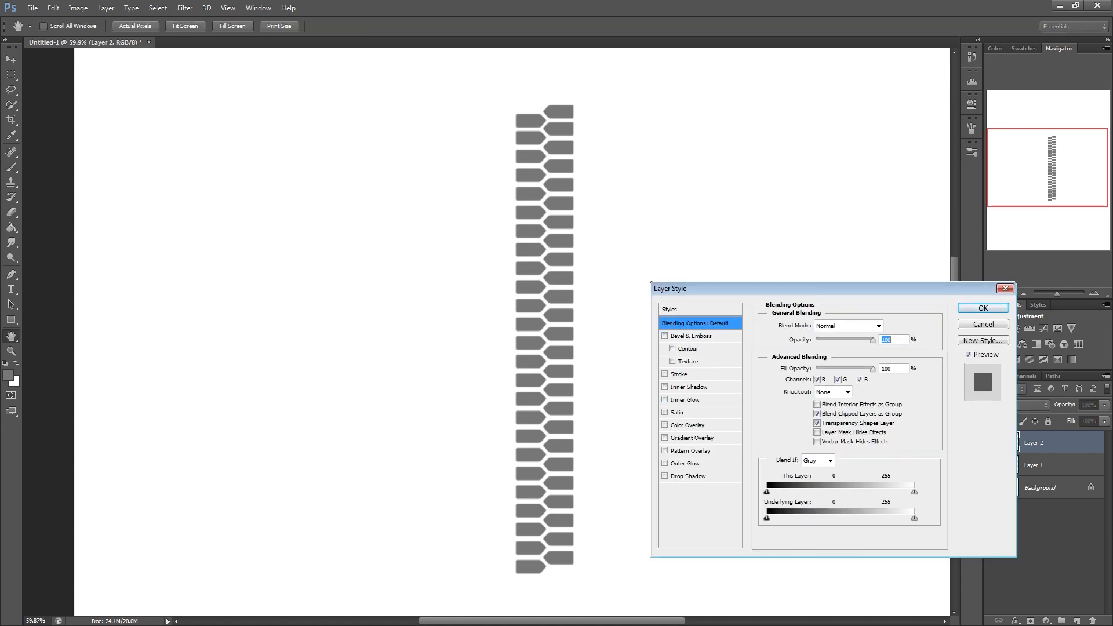
left_click(664, 476)
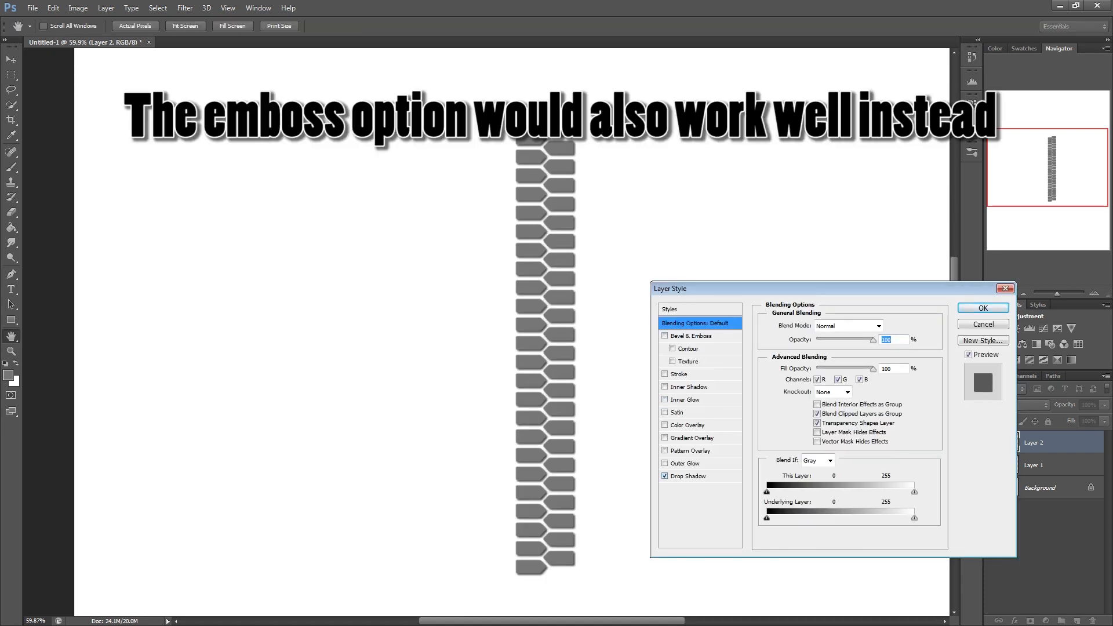
left_click(688, 476)
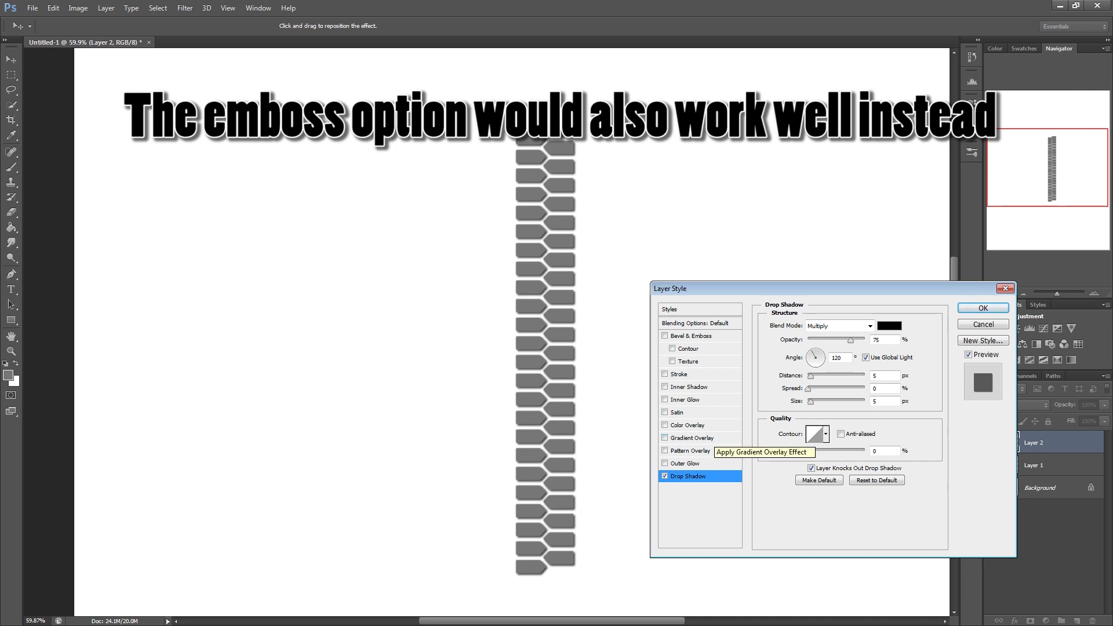
left_click_drag(851, 340, 864, 339)
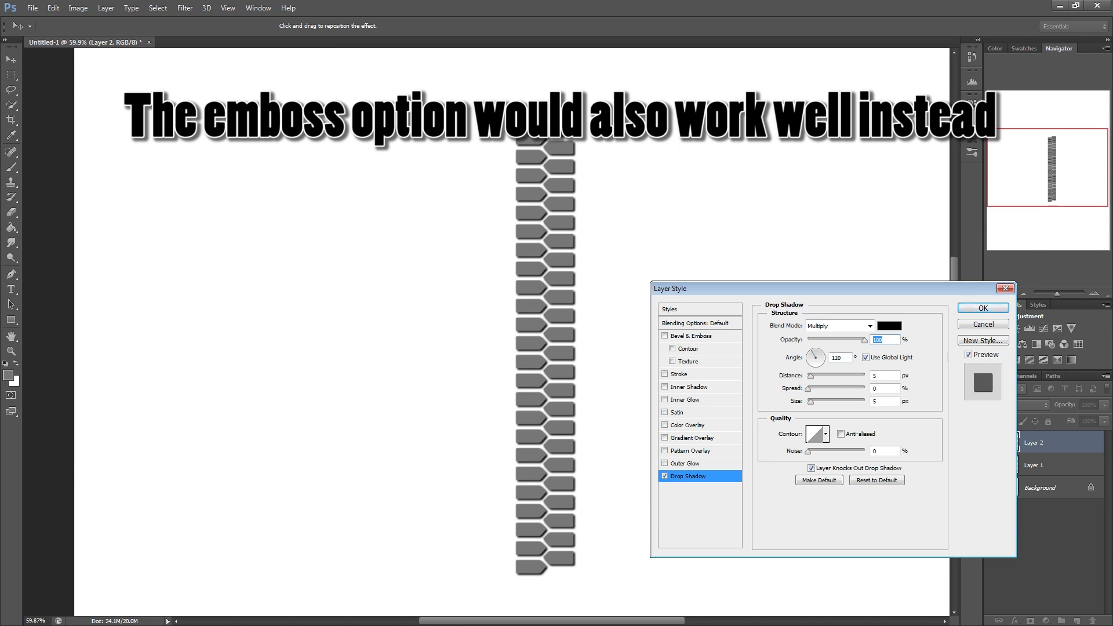
left_click_drag(810, 376, 810, 376)
left_click_drag(807, 388, 811, 389)
left_click(820, 352)
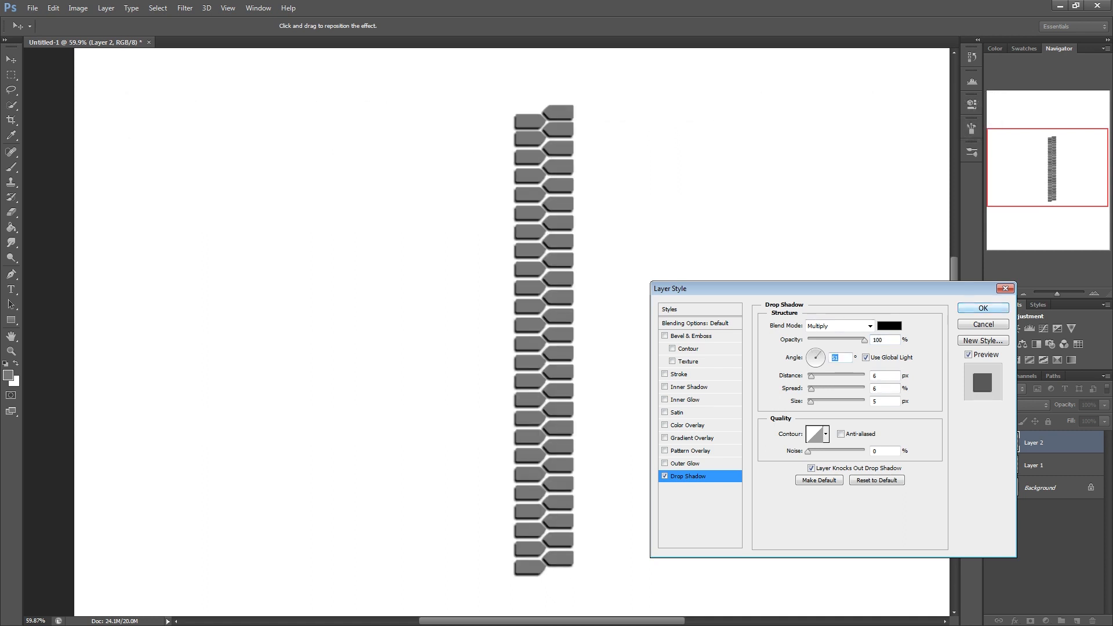
key("Return")
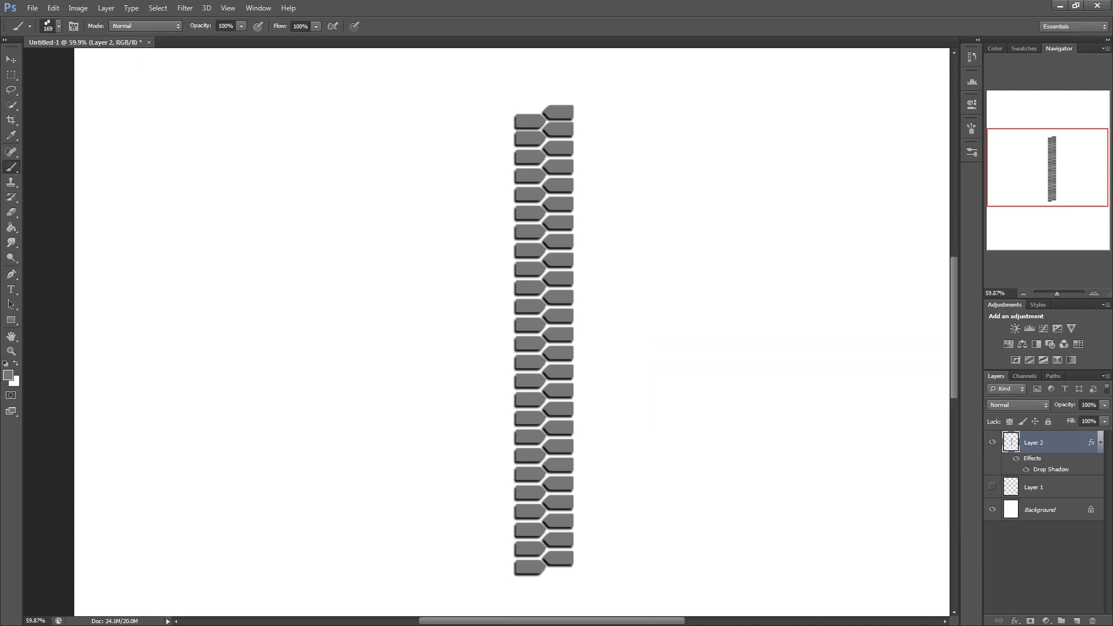
Toggle Layer 2's effects off and on several times to compare the zipper with and without the drop shadow
left_click(1015, 459)
left_click(1015, 458)
left_click(1015, 458)
left_click(1015, 458)
left_click(1015, 459)
left_click(1015, 458)
Lock Layer 2's transparent pixels and set the foreground color to a light grey
left_click(1009, 421)
left_click(8, 375)
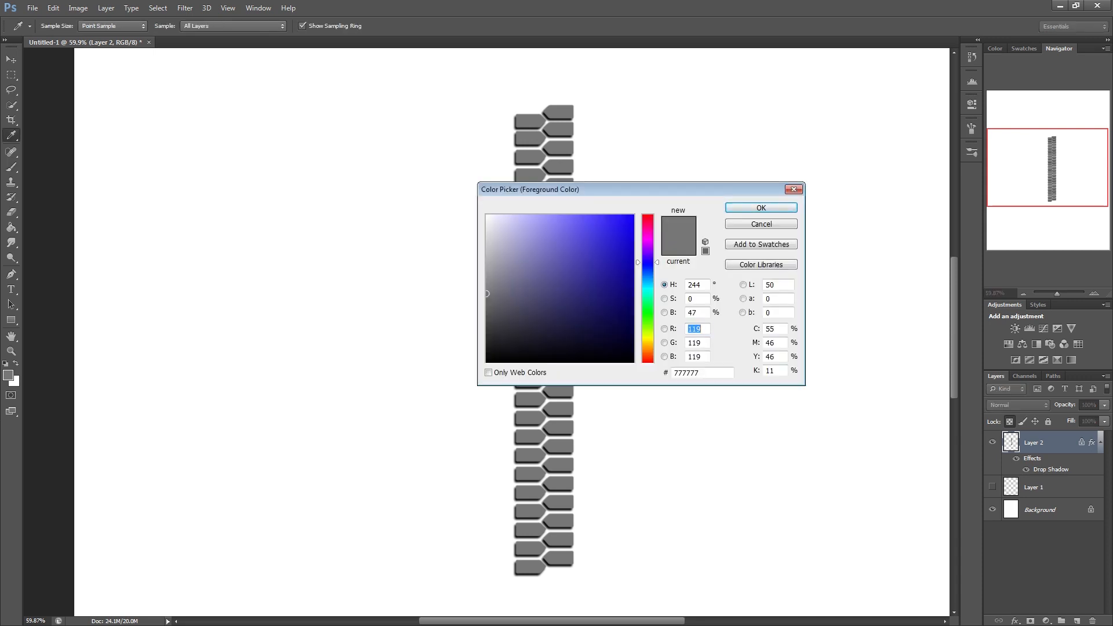
left_click(488, 252)
left_click(761, 207)
Paint light-grey highlights across the teeth in the middle of the zipper on Layer 2 with a soft round brush of 20 px
scroll(568, 304, "up", 1)
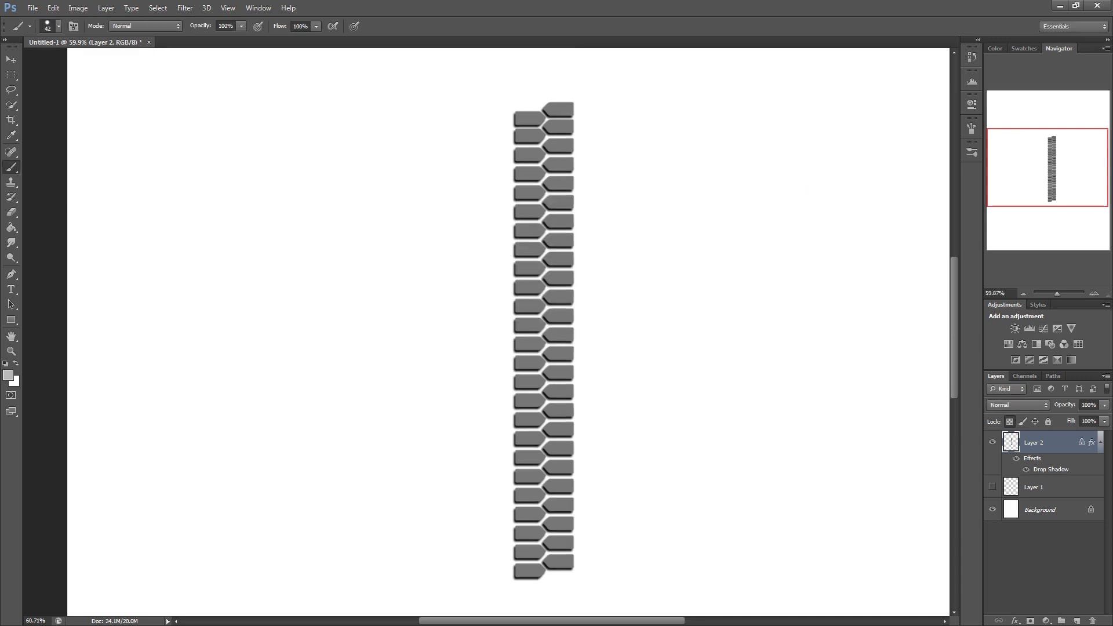
scroll(568, 304, "up", 5)
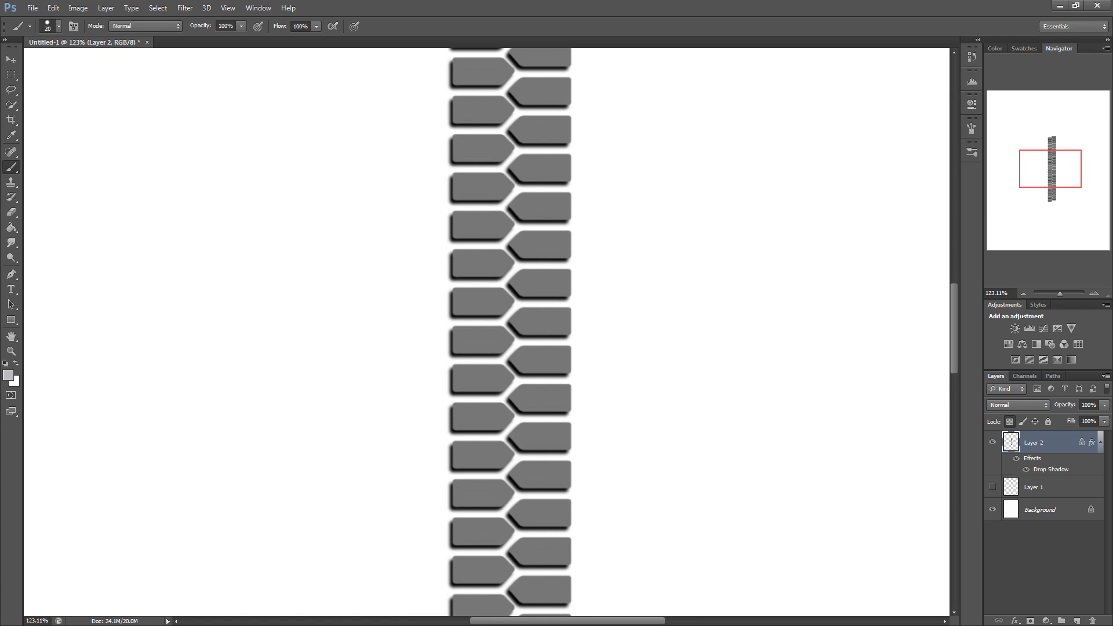
left_click_drag(566, 352, 483, 367)
key("ctrl+z")
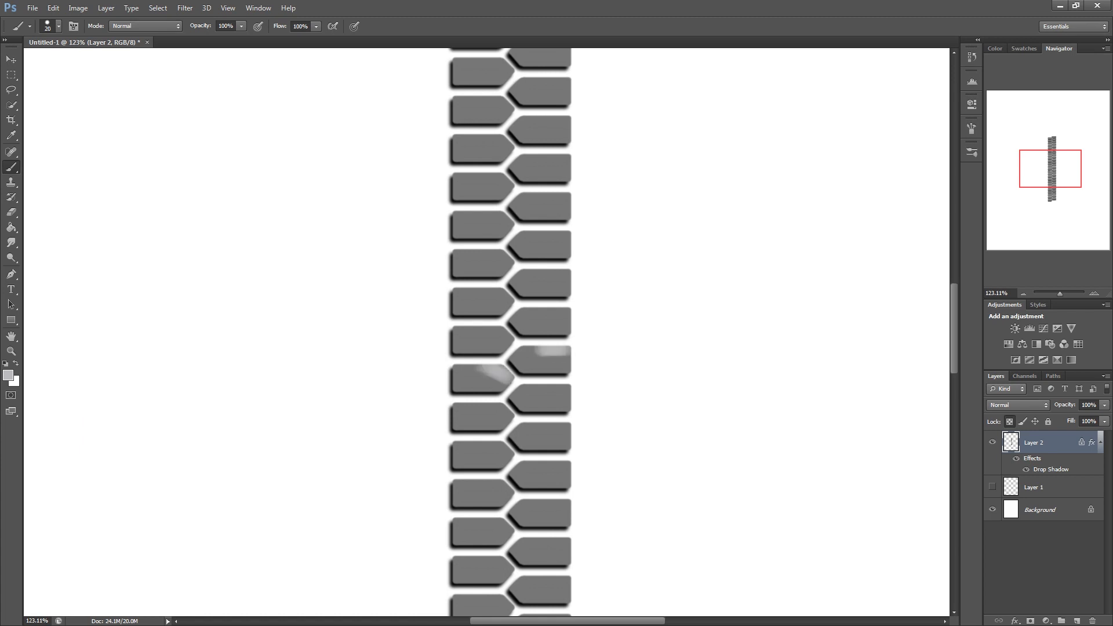
left_click_drag(566, 312, 468, 331)
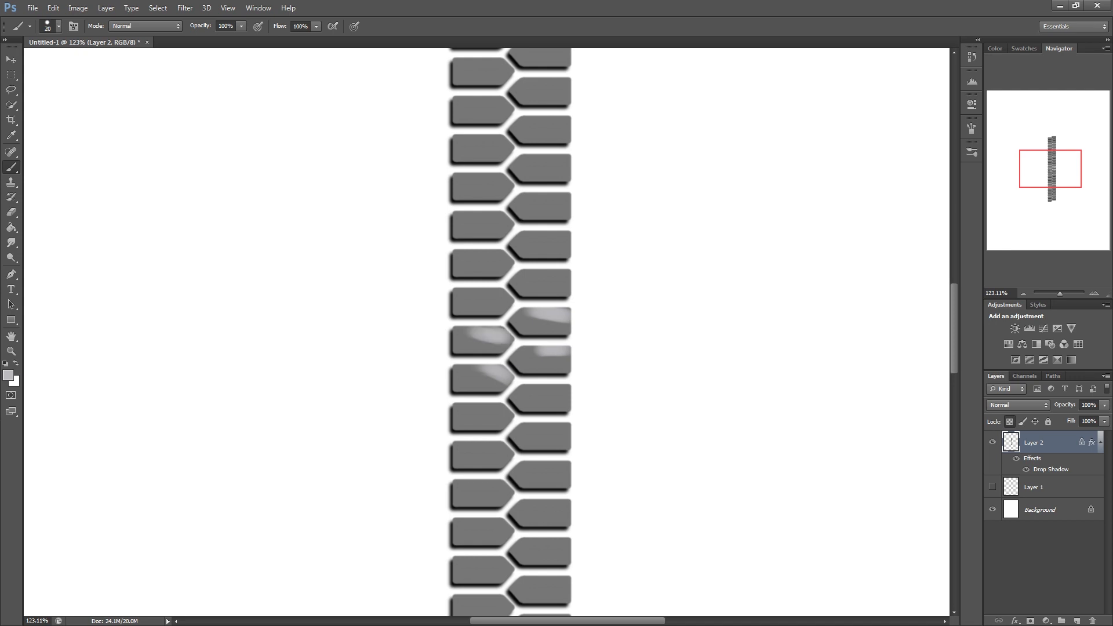
mouse_move(565, 275)
left_mouse_down()
mouse_move(467, 293)
mouse_move(498, 296)
mouse_move(482, 291)
left_mouse_up()
key("ctrl+z")
left_click_drag(566, 239, 476, 253)
scroll(583, 237, "down", 2)
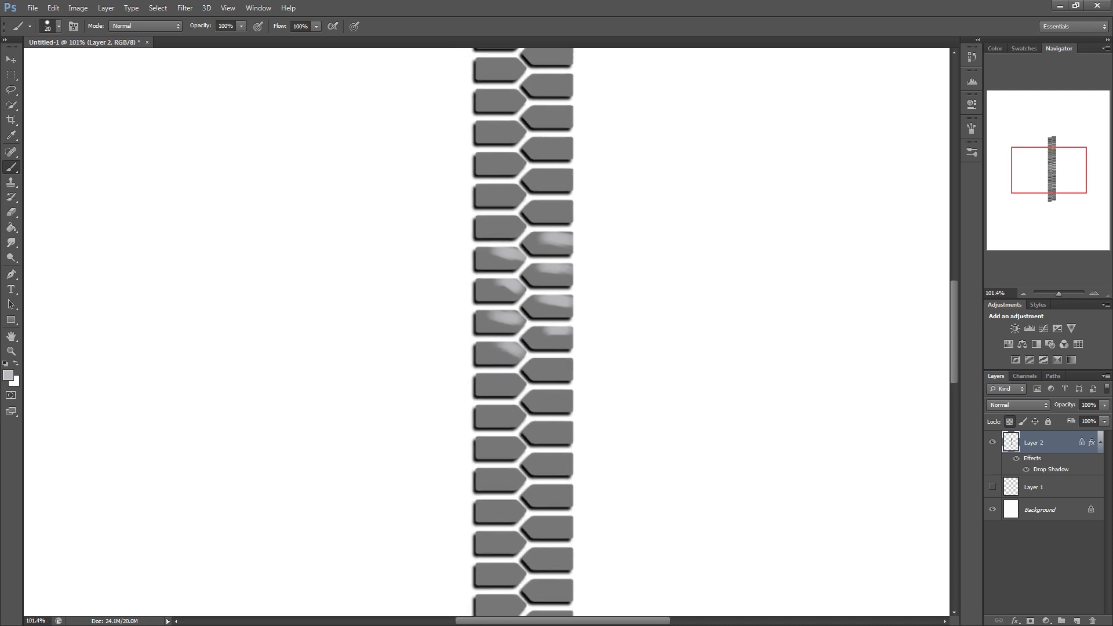
left_click_drag(570, 362, 483, 377)
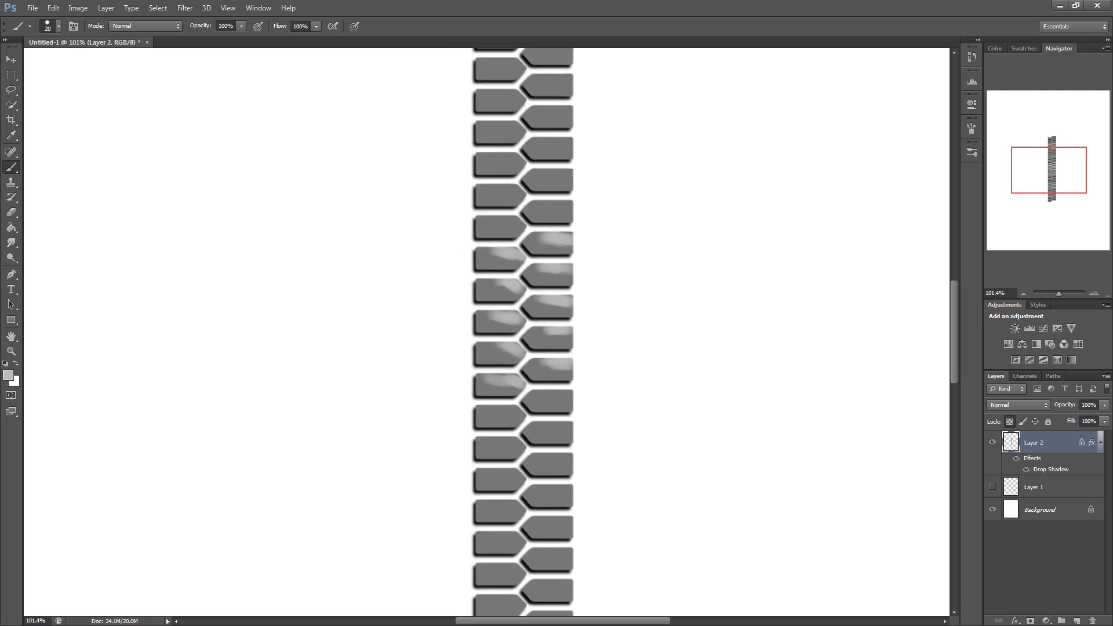
left_click_drag(570, 394, 534, 394)
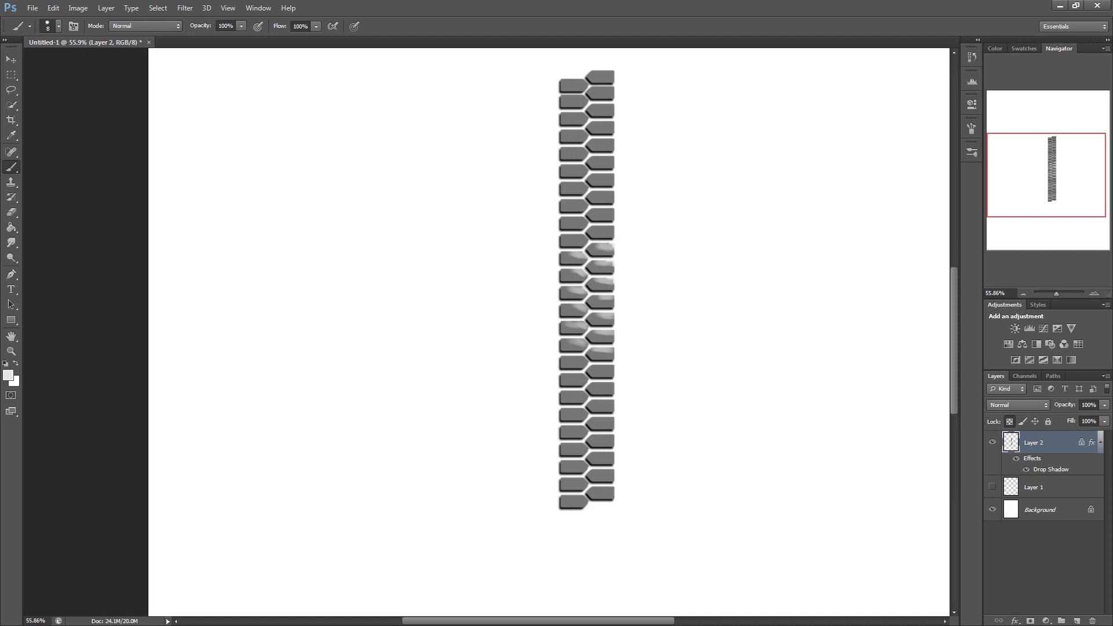
scroll(632, 447, "down", 3)
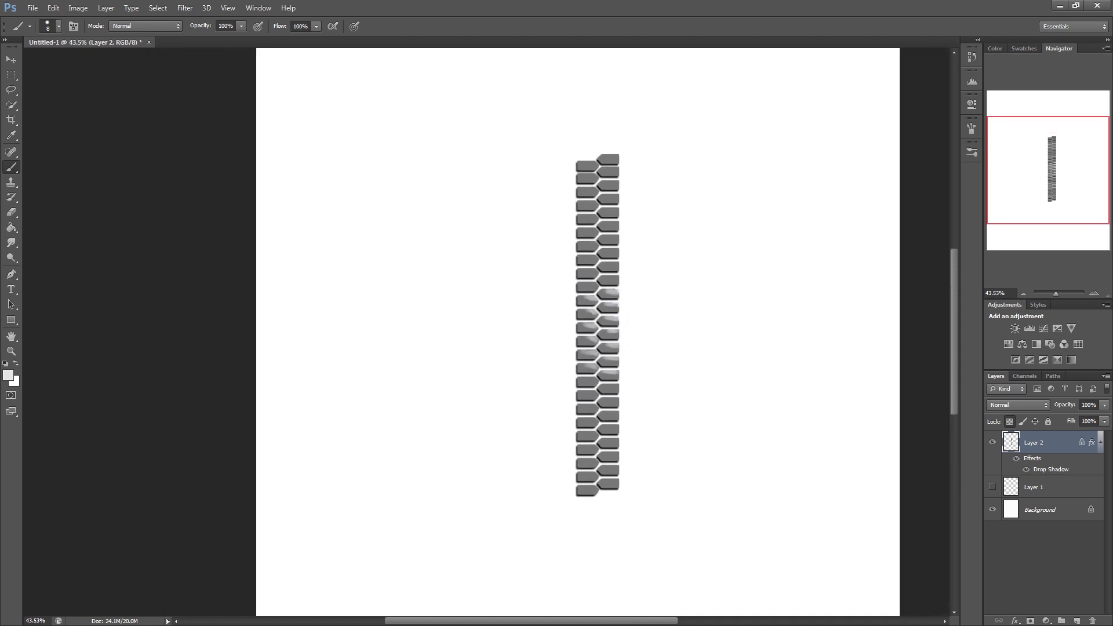
scroll(642, 352, "up", 3)
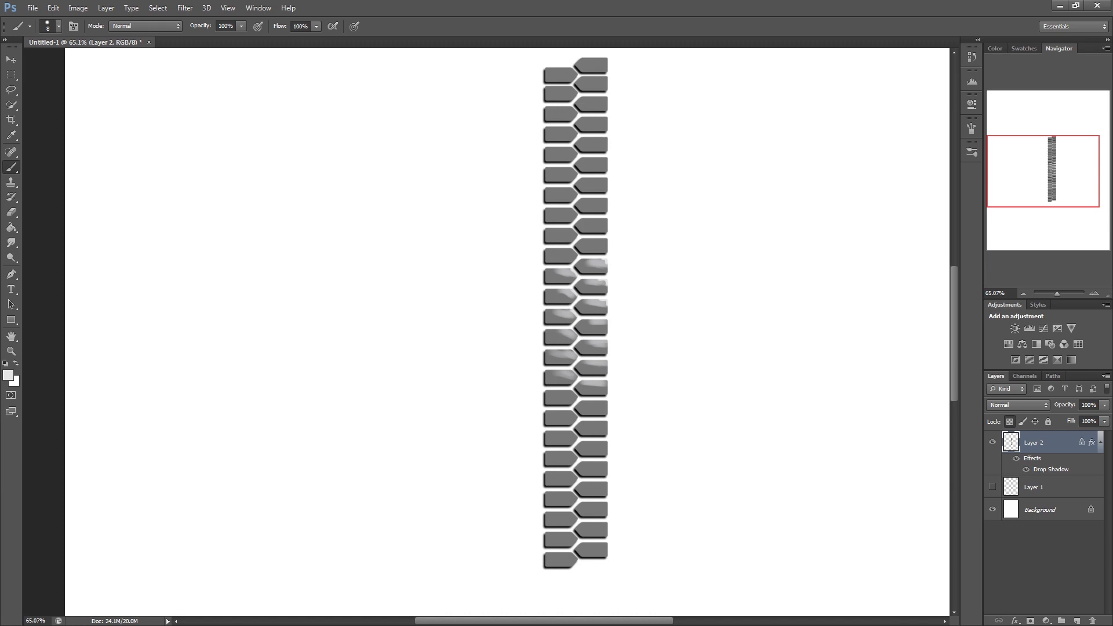